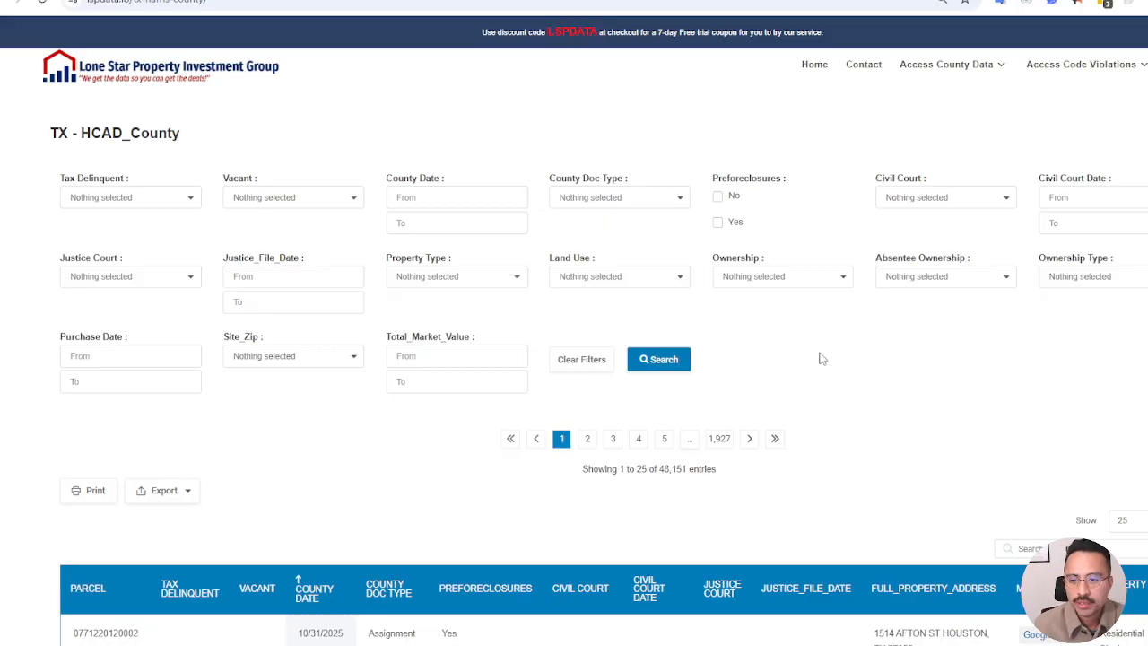
Review the document types offered by the County Doc Type filter, and clear the filters
left_click_drag(709, 182, 787, 184)
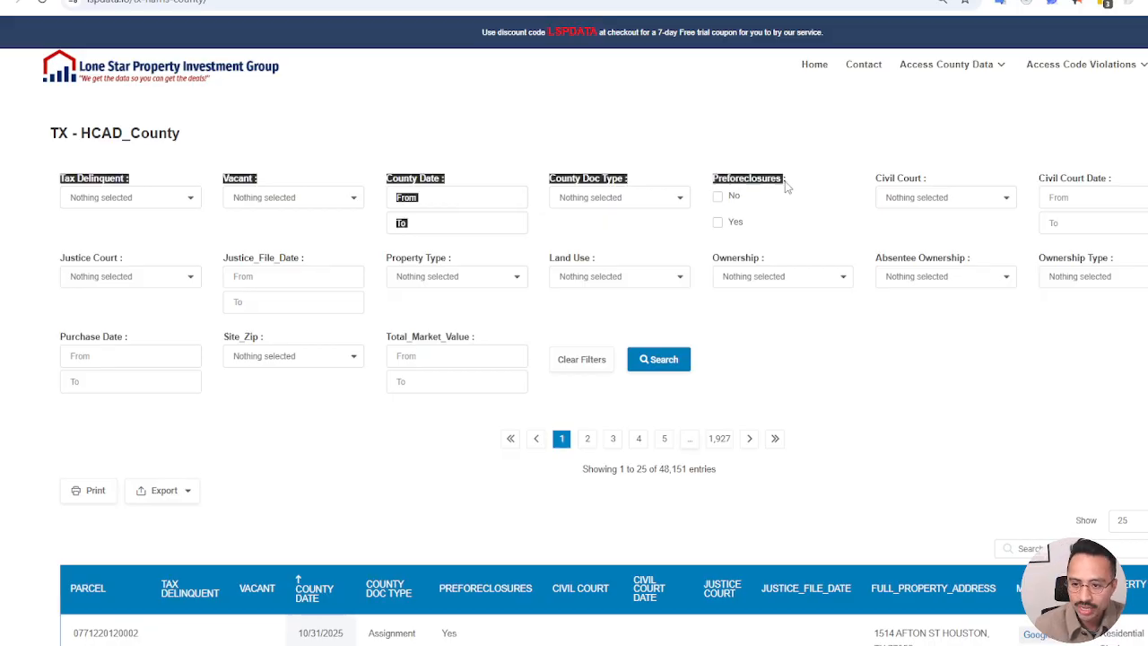
left_click(746, 165)
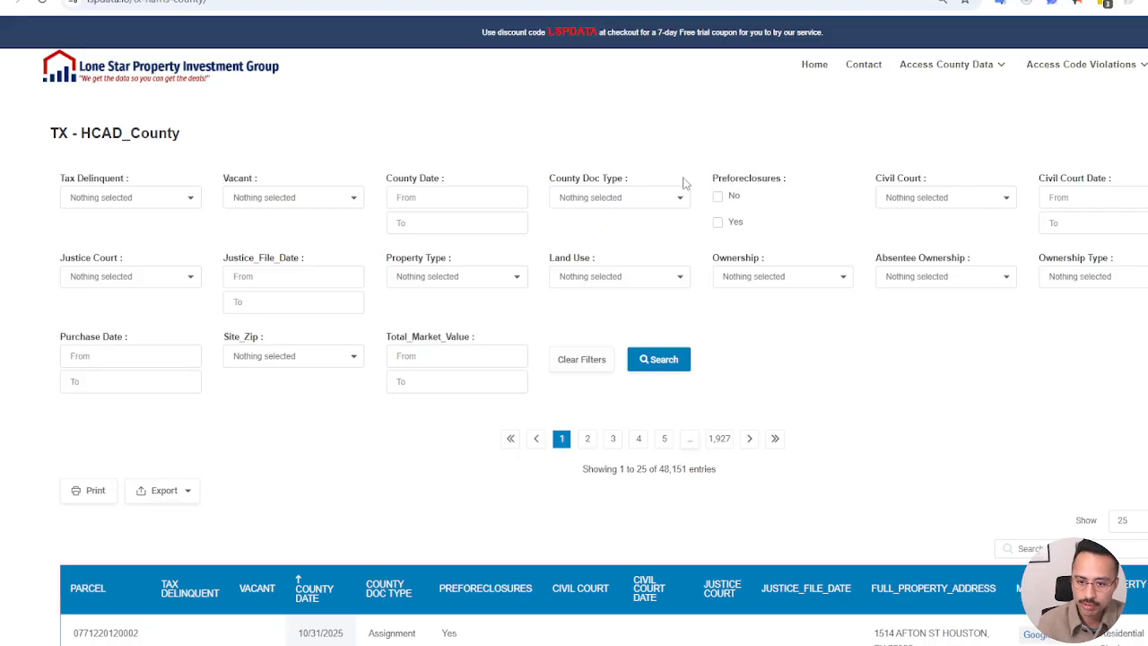
left_click(650, 203)
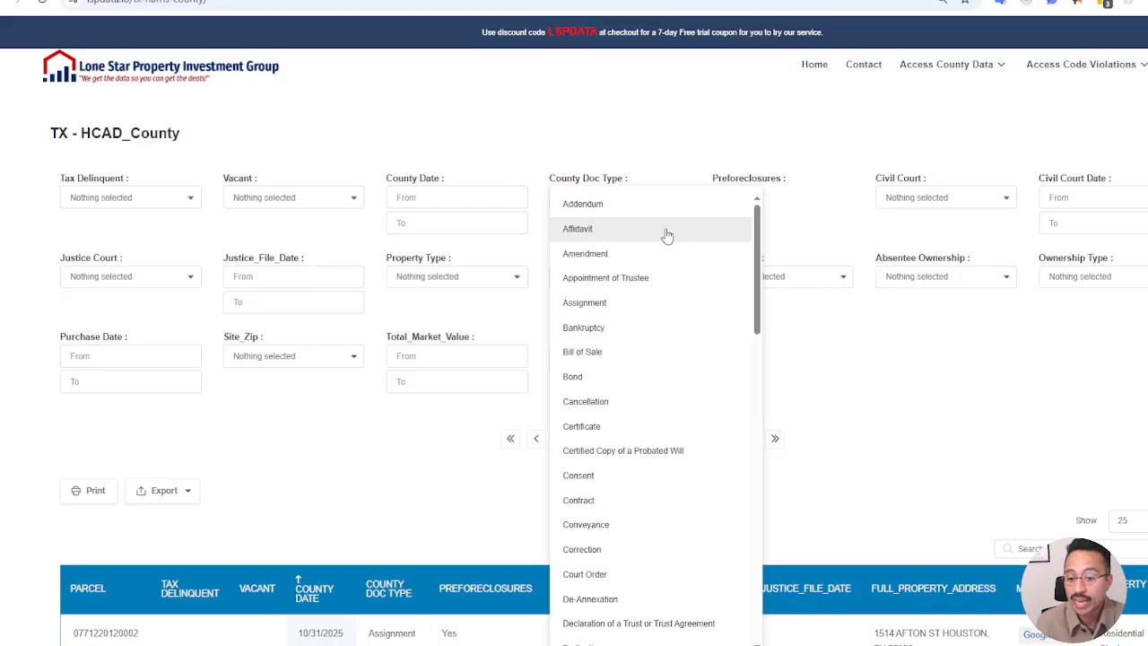
scroll(668, 237, "down", 3)
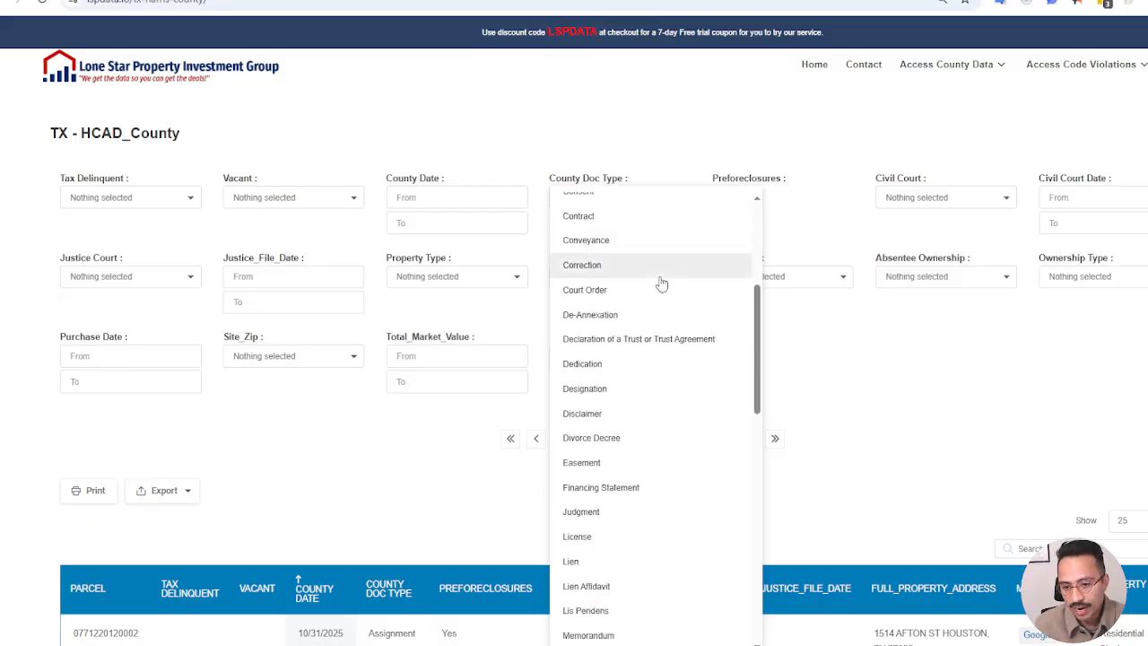
scroll(661, 283, "down", 3)
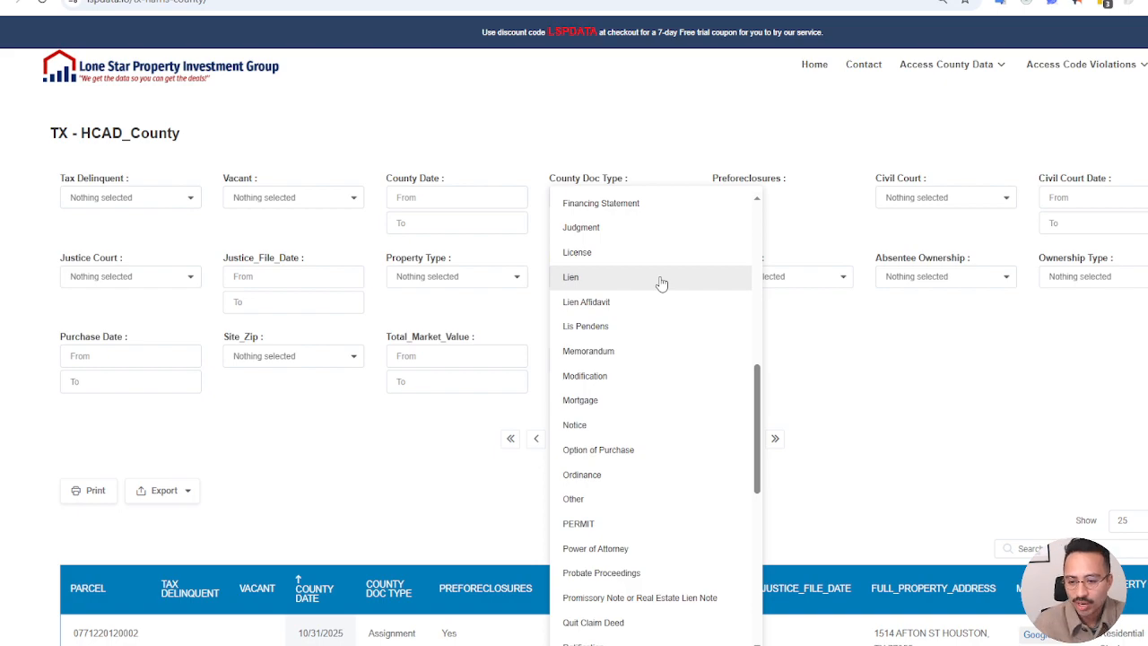
scroll(661, 287, "down", 1)
scroll(637, 354, "up", 7)
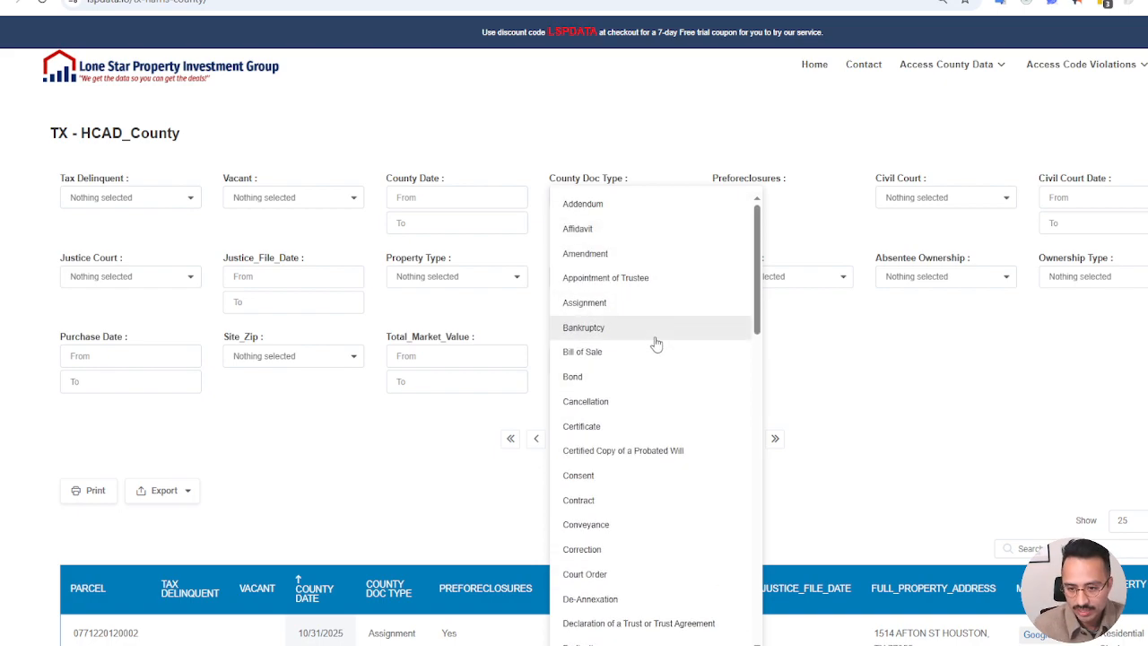
scroll(623, 336, "down", 6)
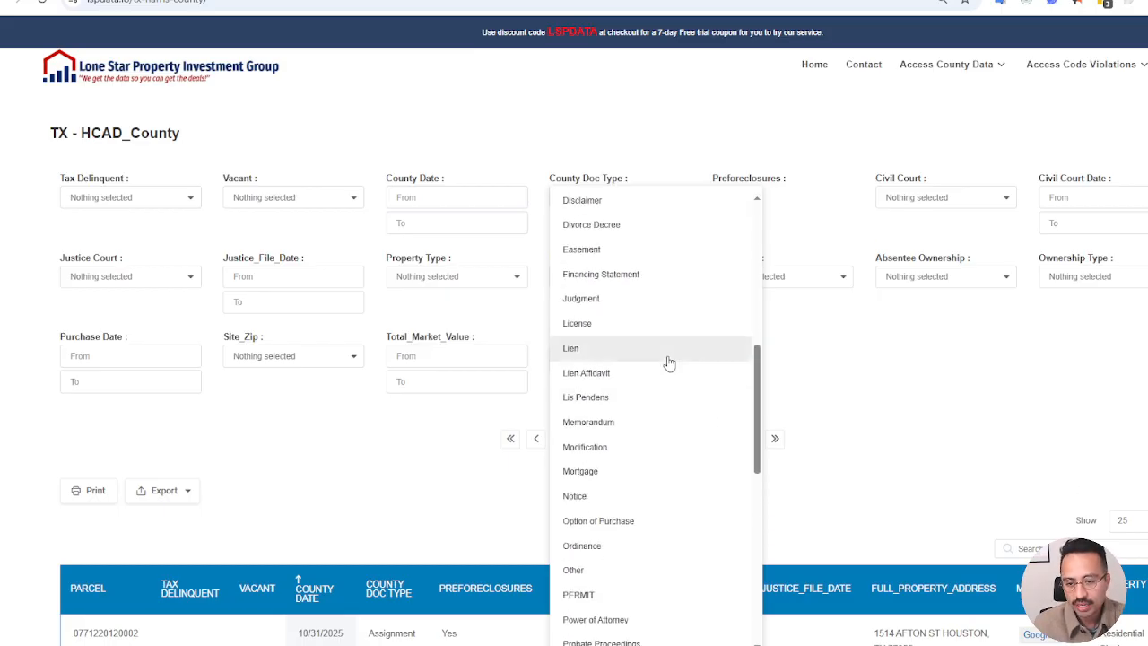
scroll(667, 361, "down", 3)
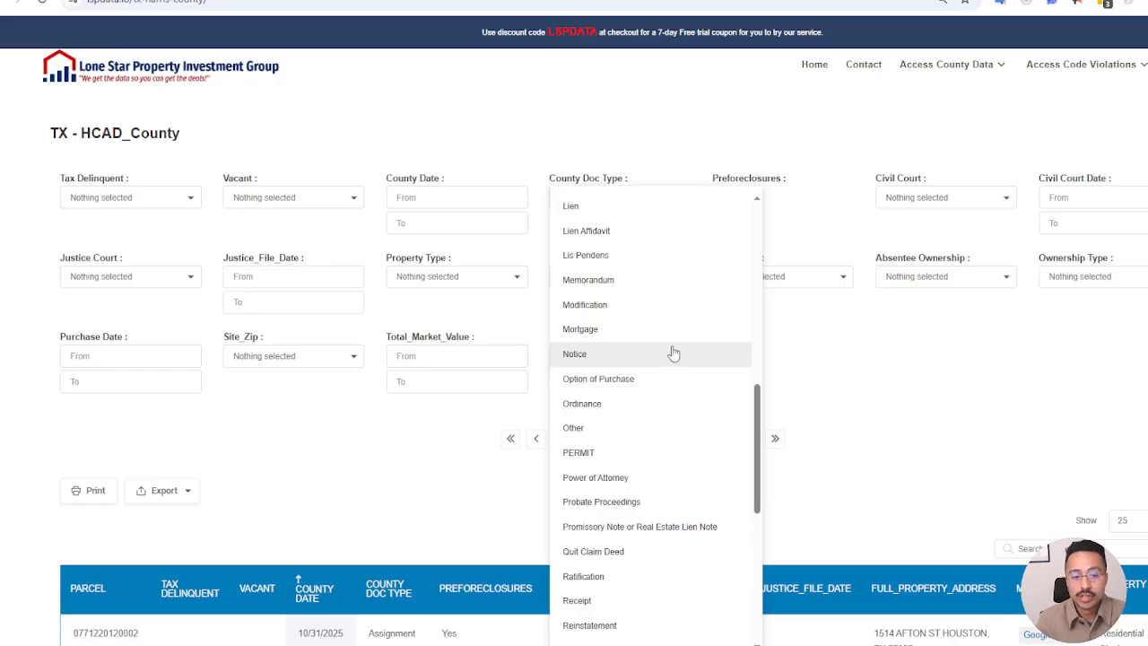
left_click(628, 97)
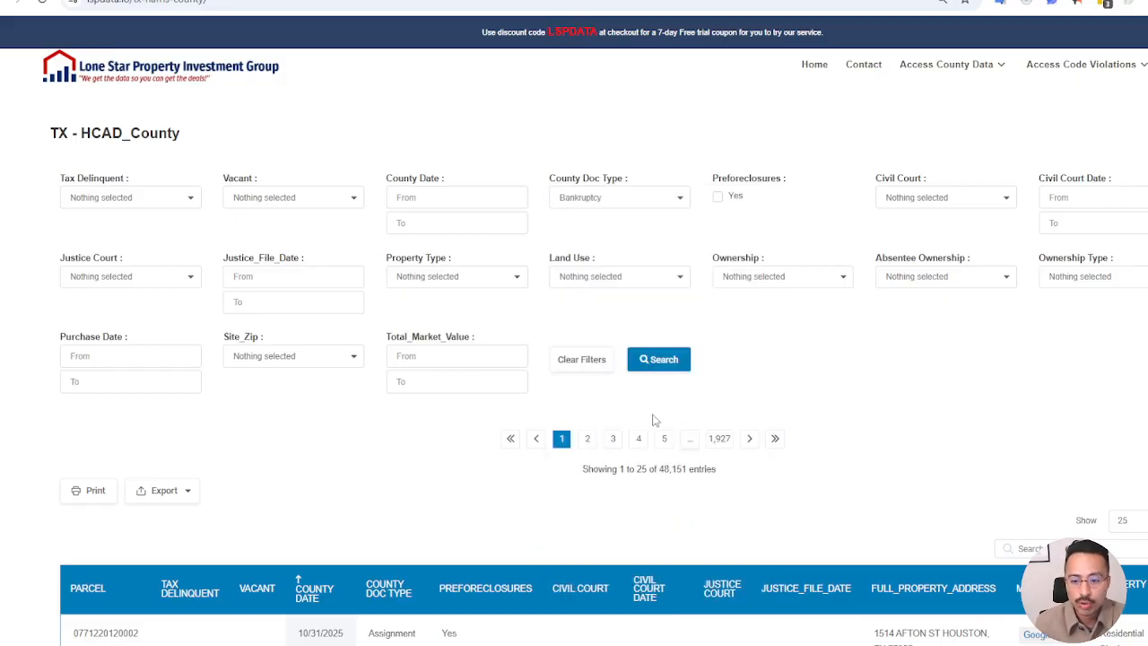
left_click(589, 362)
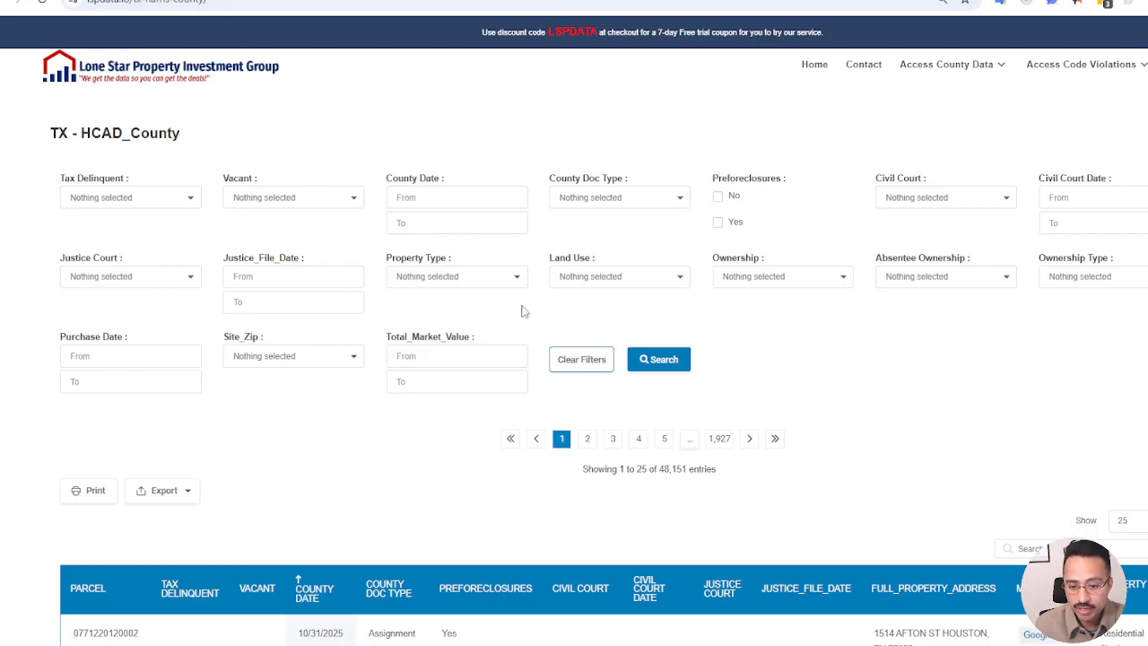
Compare the document types and preforeclosure values in the results table with the full list of County Doc Type options
scroll(505, 262, "down", 6)
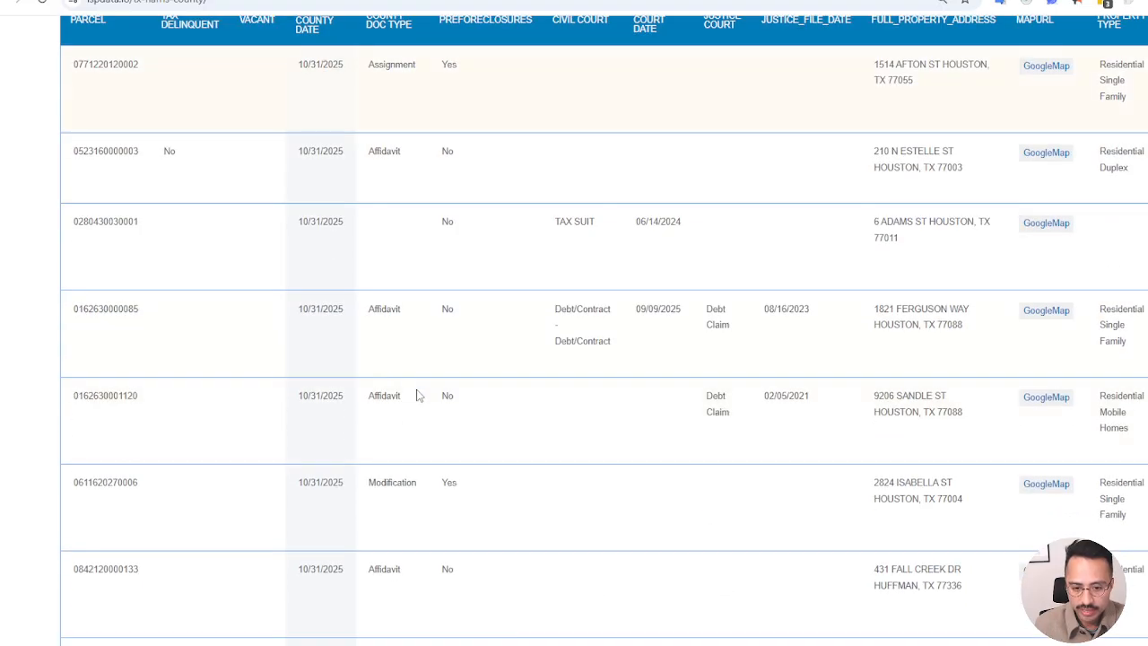
scroll(439, 429, "down", 2)
scroll(427, 429, "up", 7)
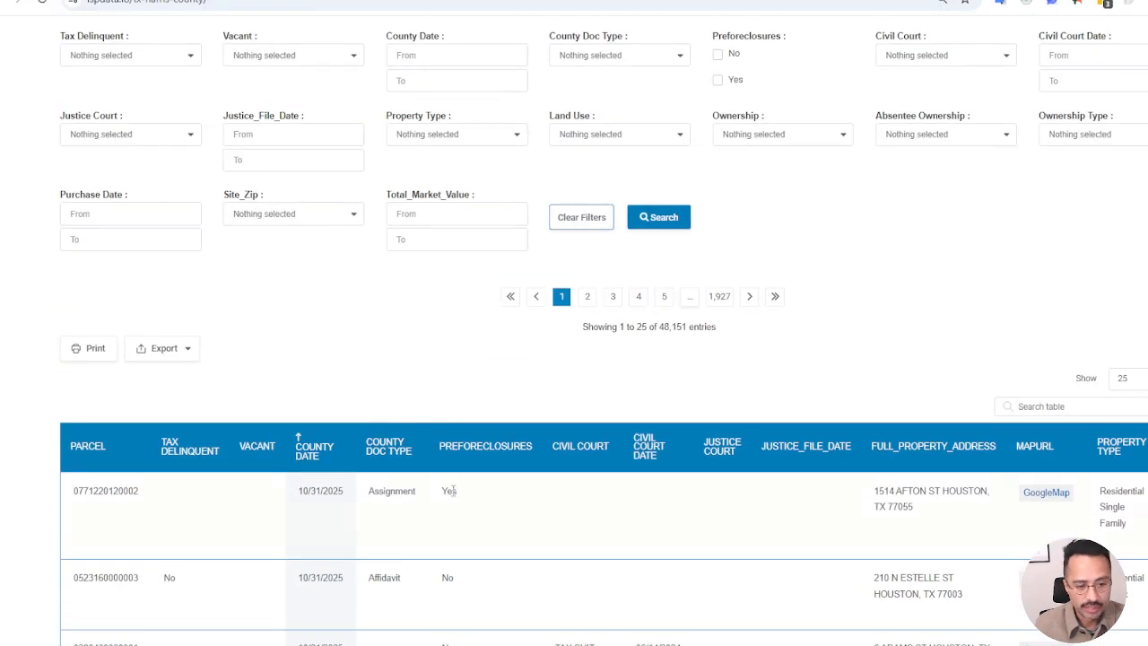
scroll(421, 495, "up", 2)
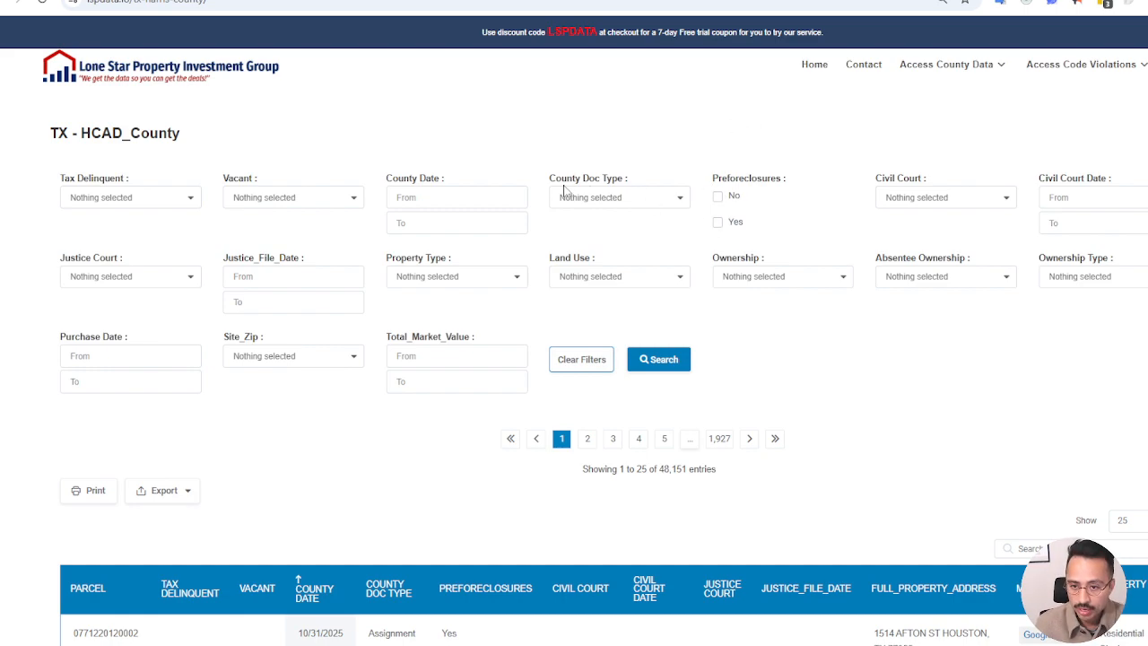
left_click(653, 199)
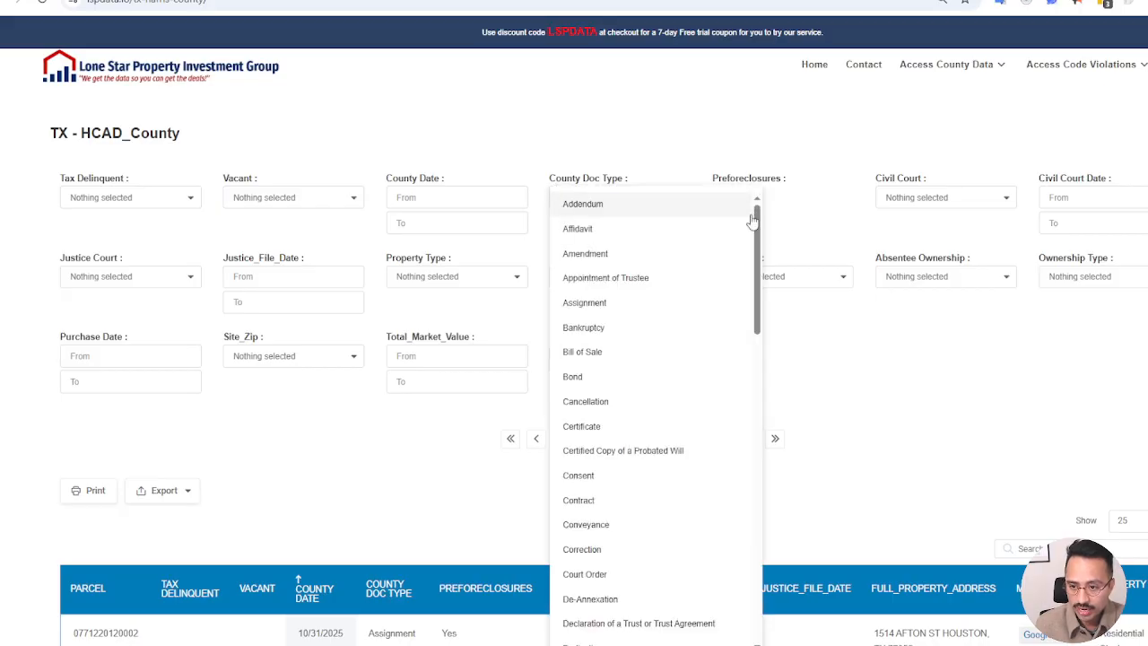
left_click_drag(753, 222, 756, 347)
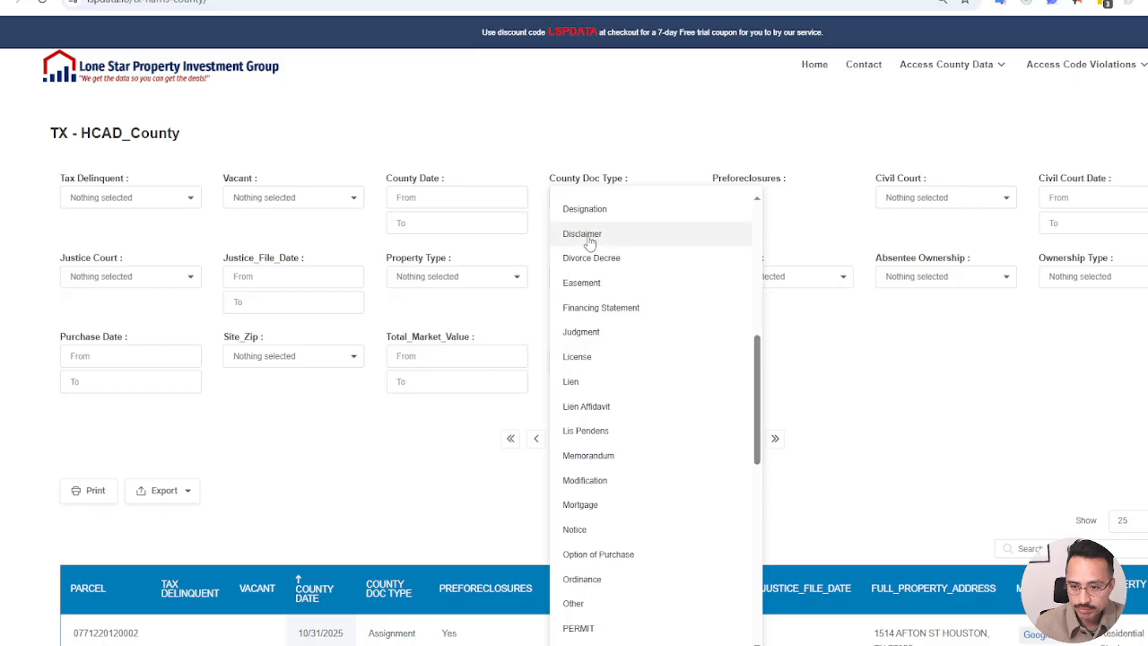
scroll(679, 366, "down", 5)
scroll(679, 370, "down", 3)
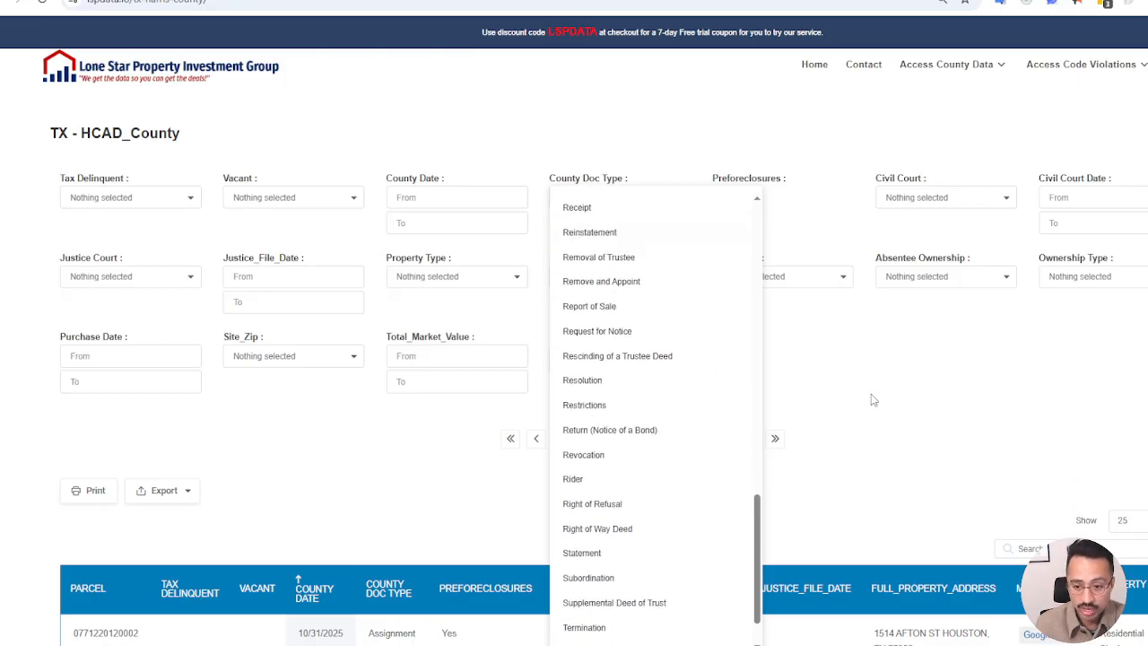
left_click(880, 392)
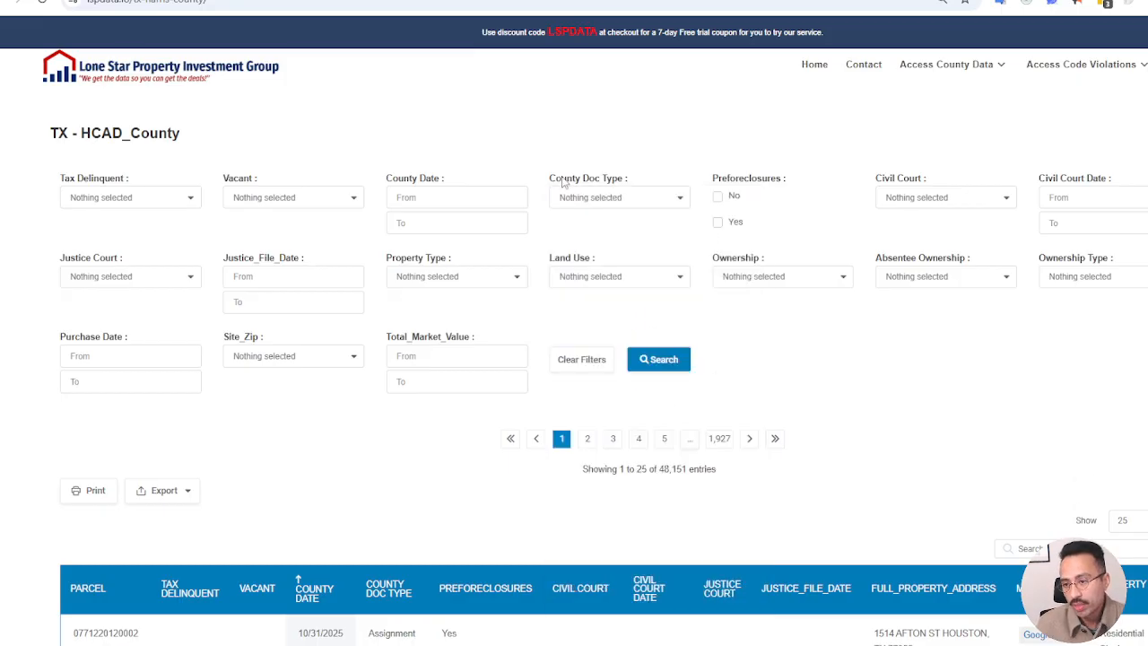
left_click(618, 197)
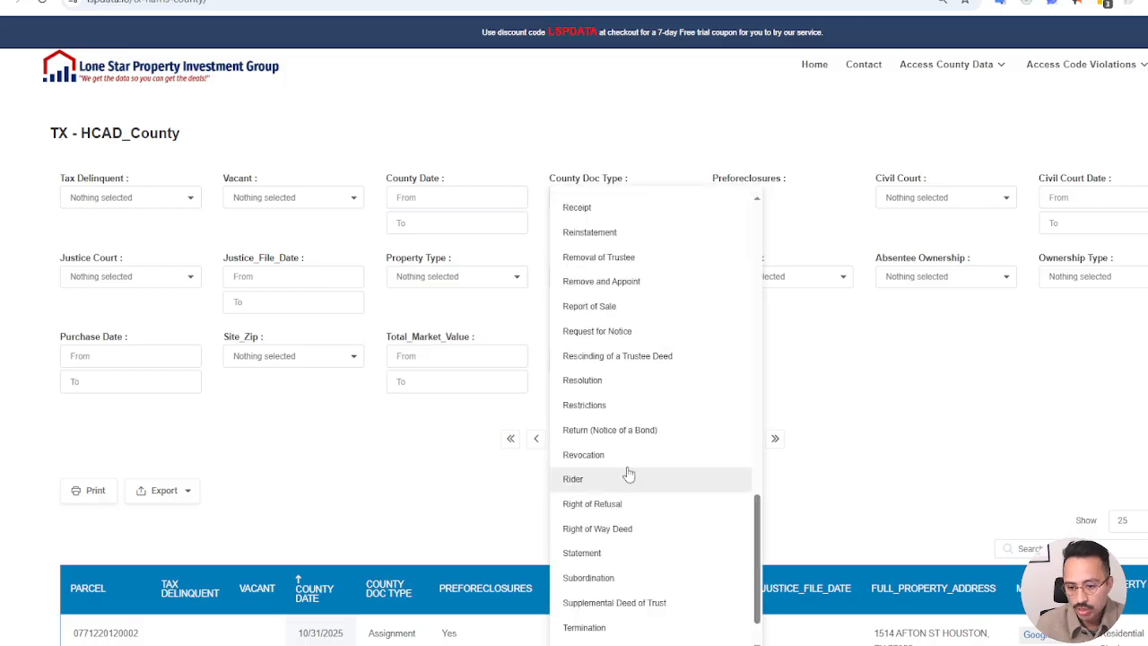
scroll(641, 430, "up", 15)
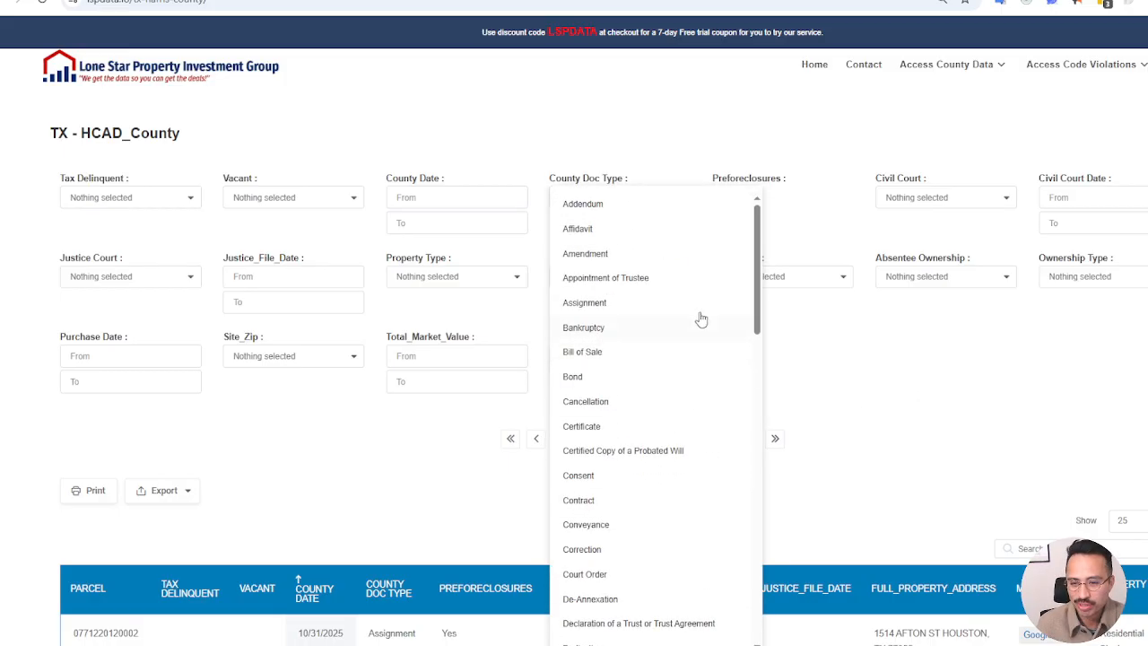
left_click(951, 436)
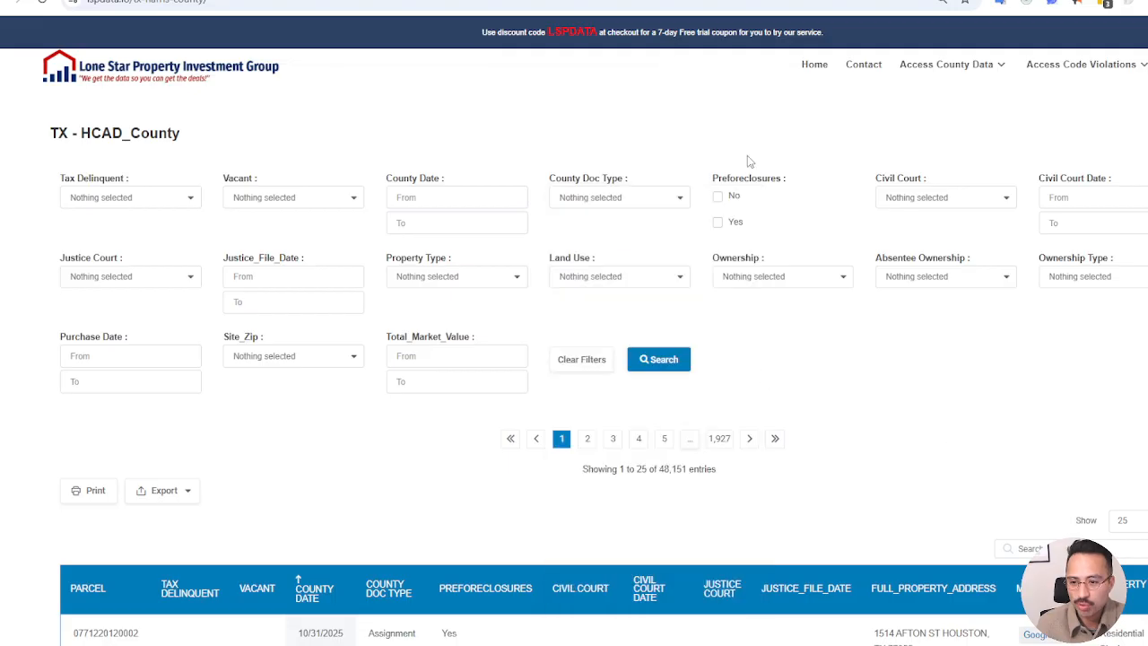
Filter the county records to Preforeclosures Yes and run the search
left_click(720, 223)
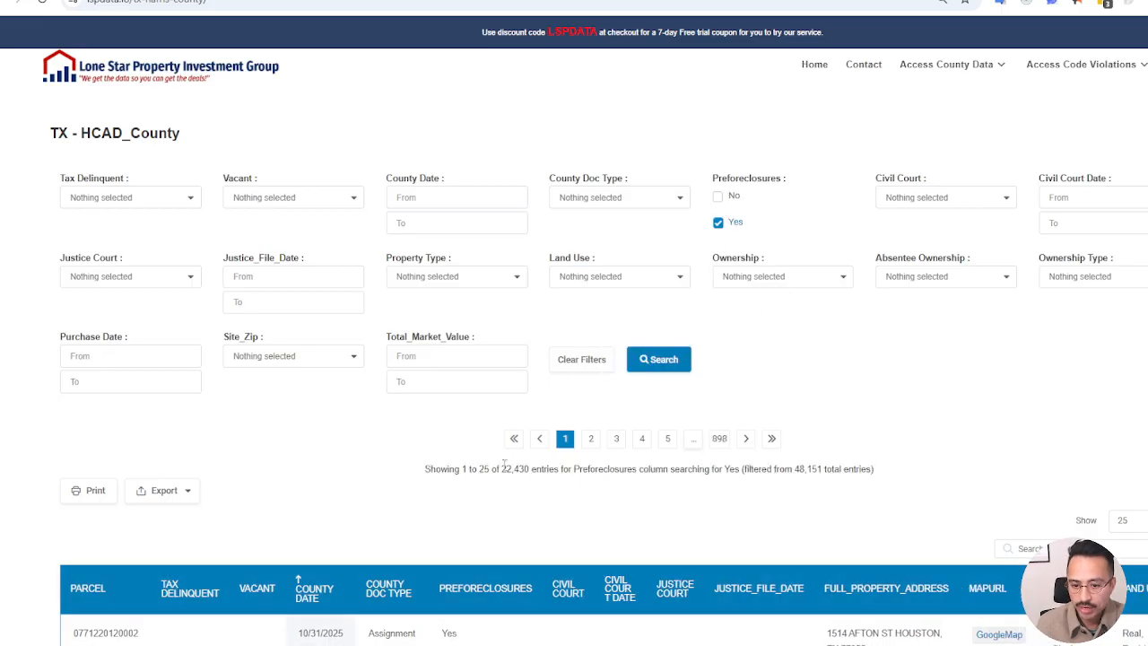
double_click(512, 469)
left_click(499, 484)
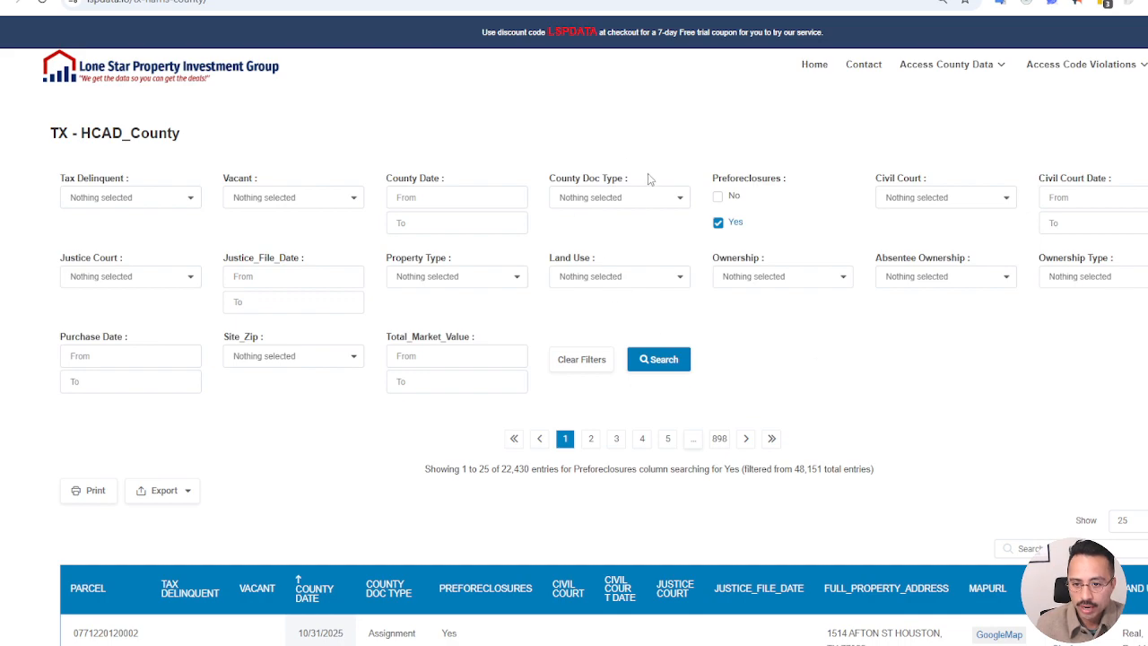
Limit the County Doc Type filter to Bankruptcy, Lis Pendens and Modification, and run the search
left_click(627, 198)
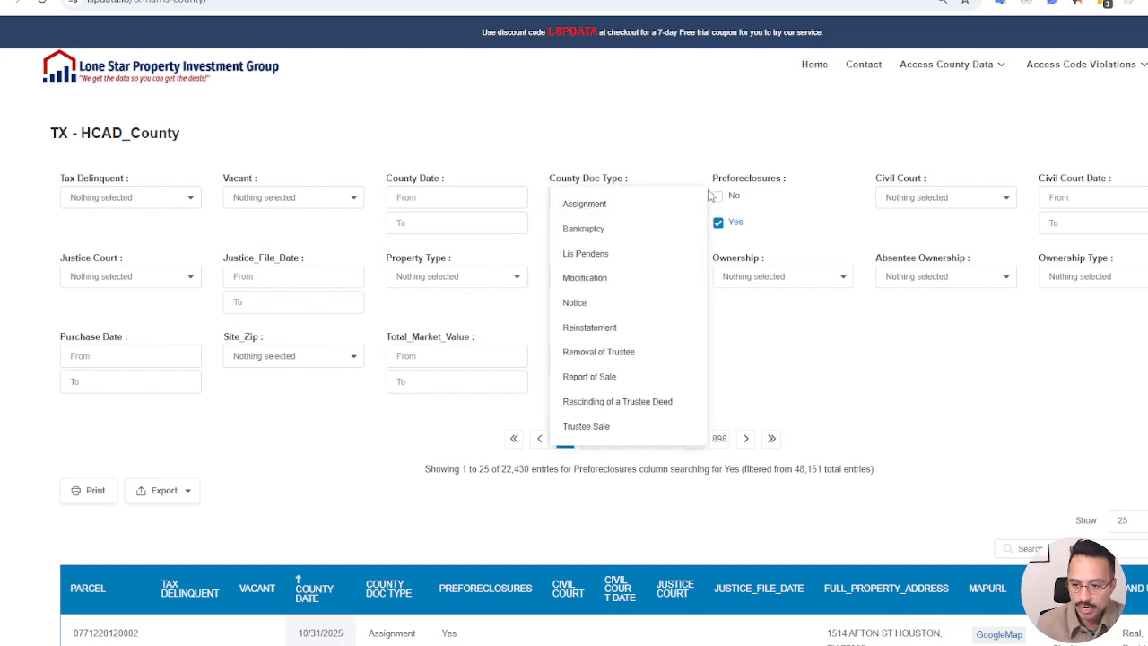
left_click(619, 230)
left_click(623, 257)
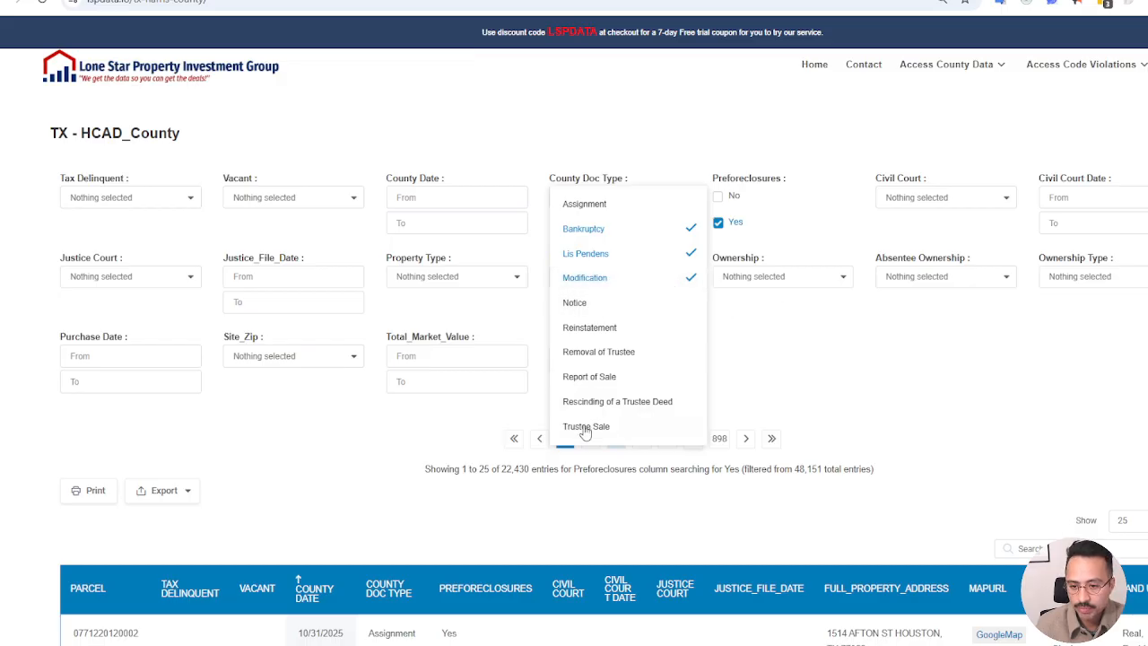
left_click(625, 410)
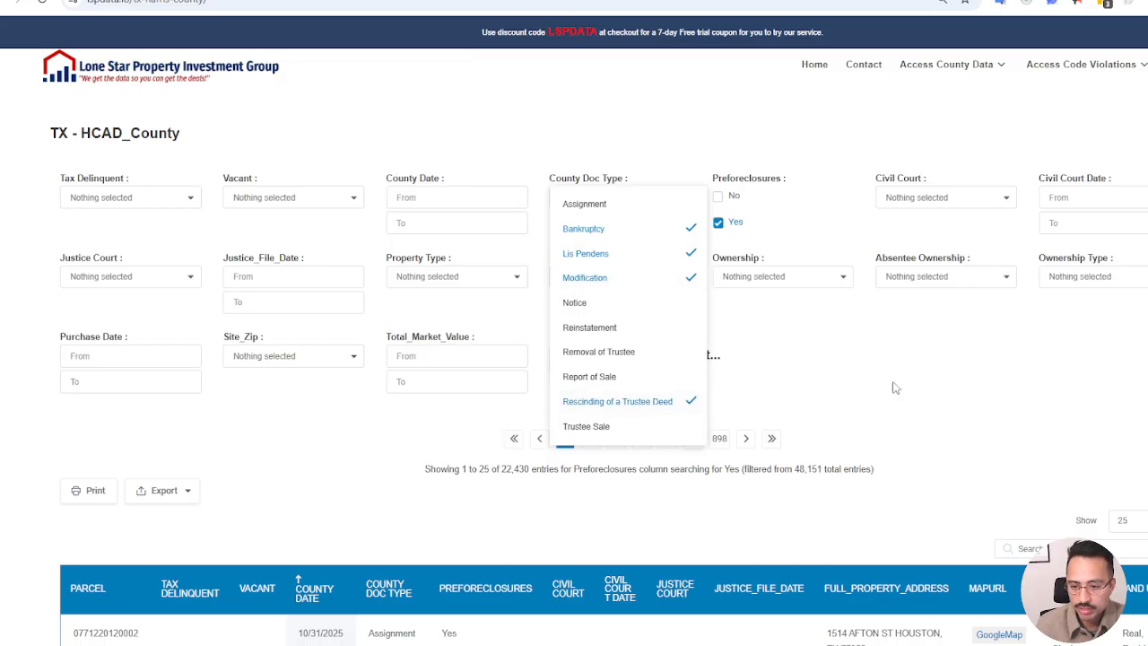
left_click(673, 400)
left_click(789, 400)
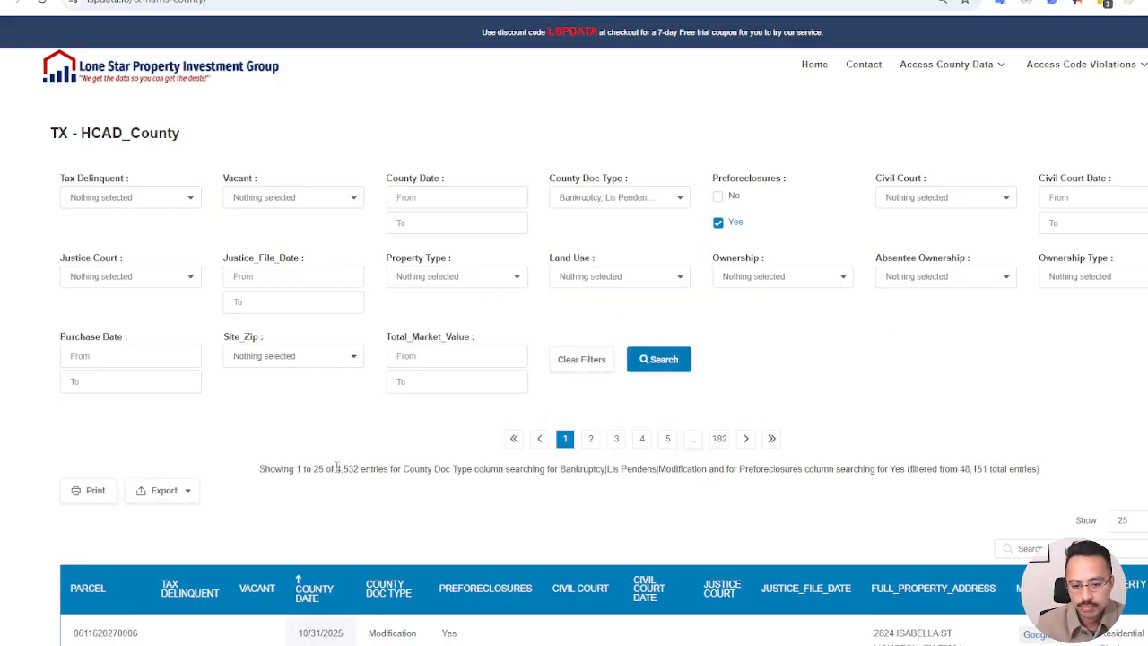
double_click(337, 468)
left_click(368, 450)
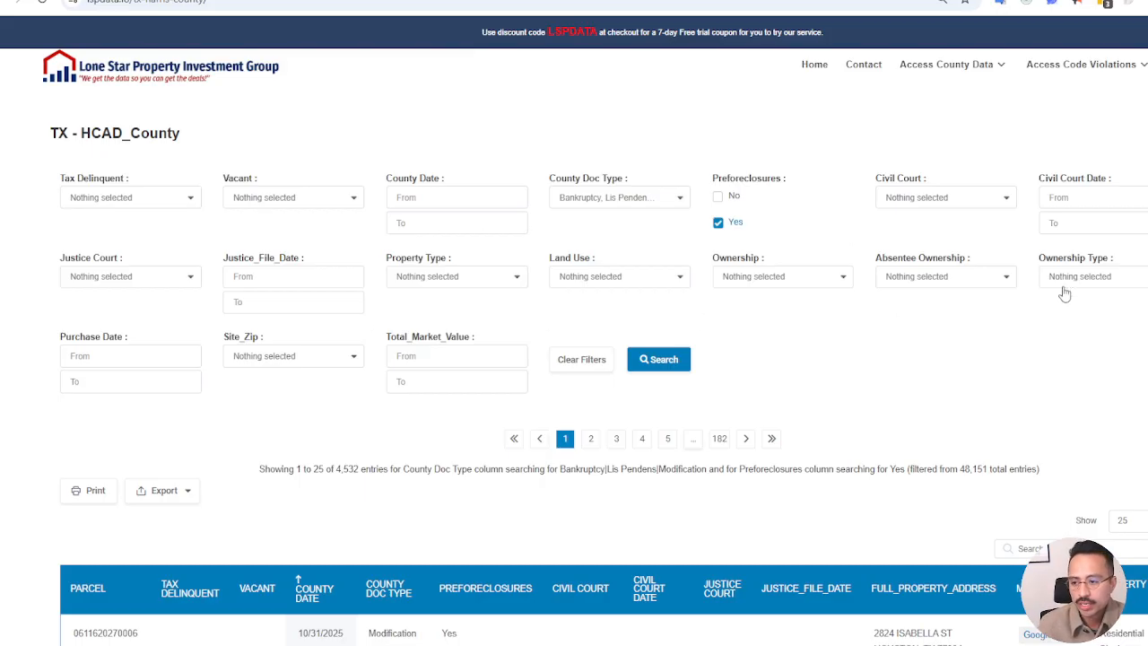
Set the Absentee Ownership filter to Out of State, run the search and look through the matching properties
left_click(1004, 282)
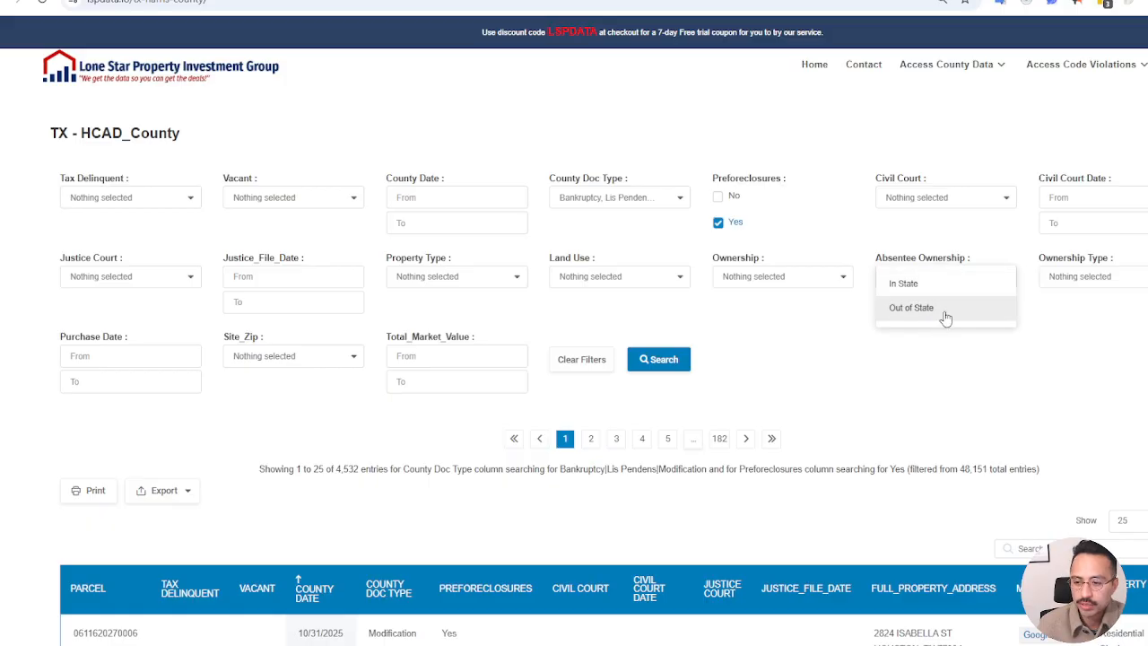
left_click(915, 308)
left_click(799, 338)
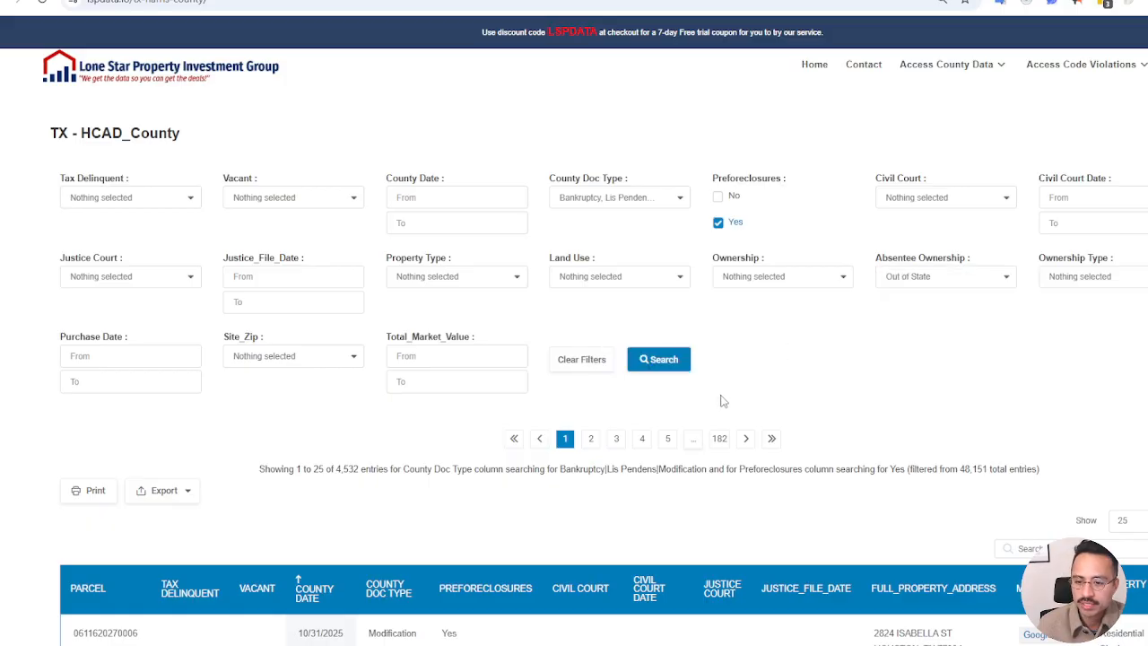
left_click(654, 370)
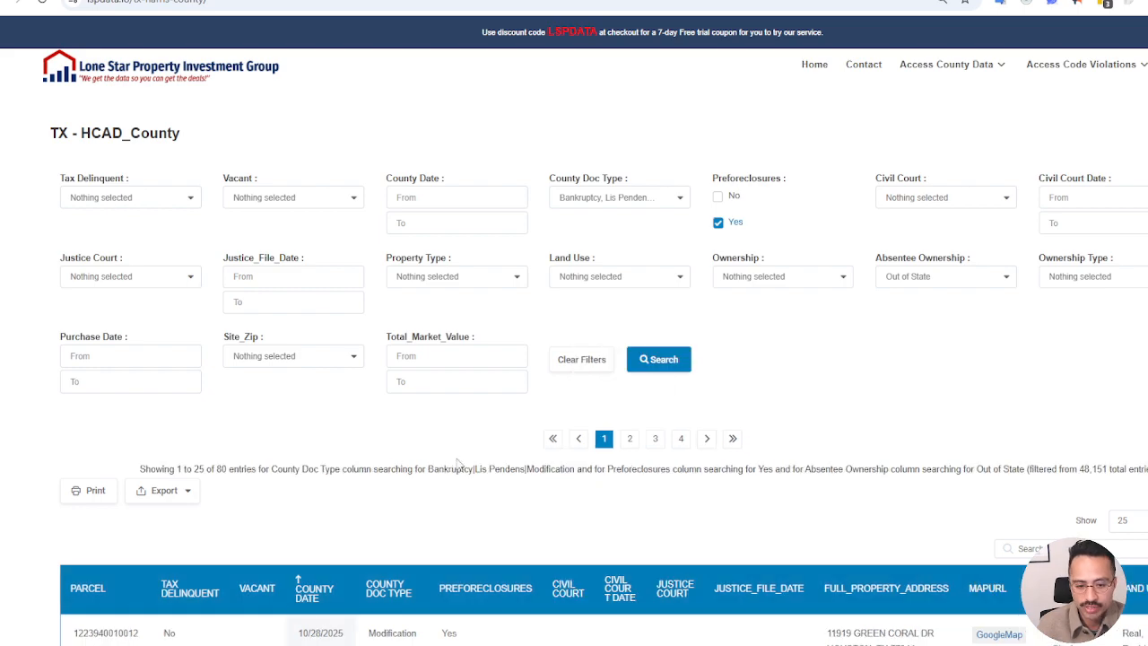
scroll(377, 359, "down", 4)
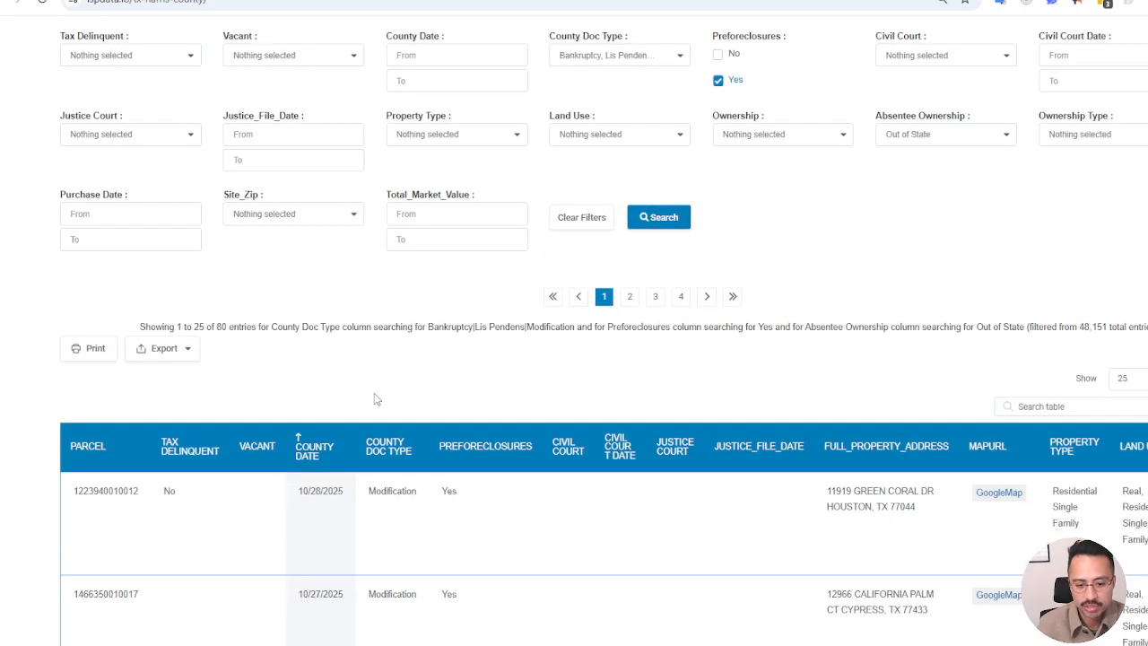
scroll(459, 305, "down", 17)
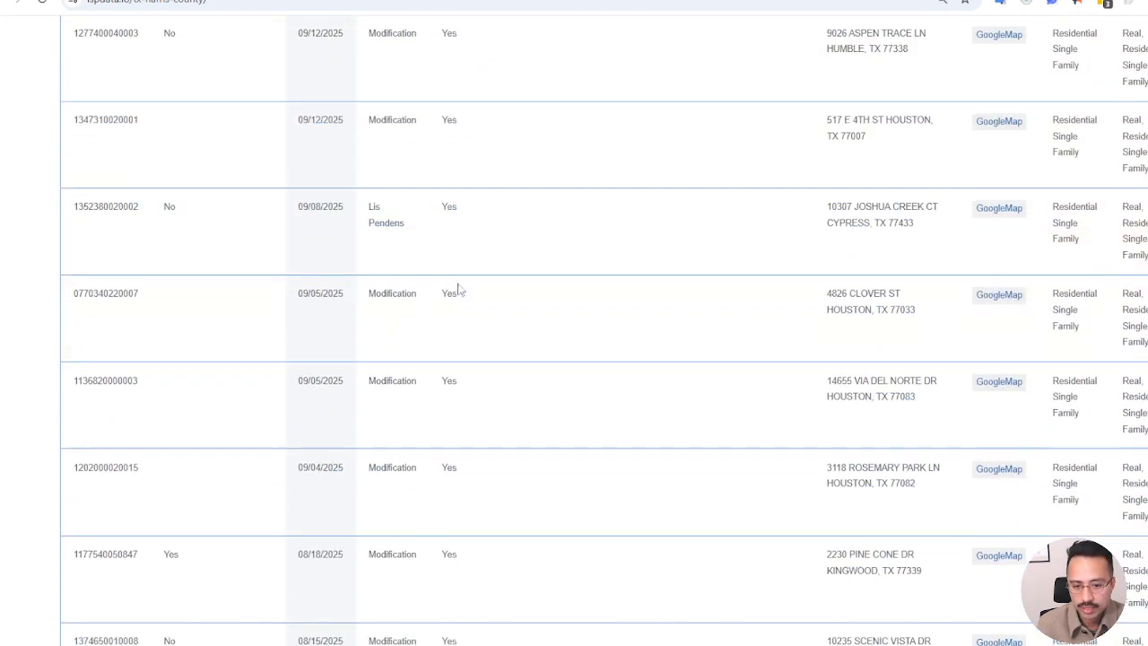
scroll(502, 502, "down", 5)
scroll(538, 377, "up", 20)
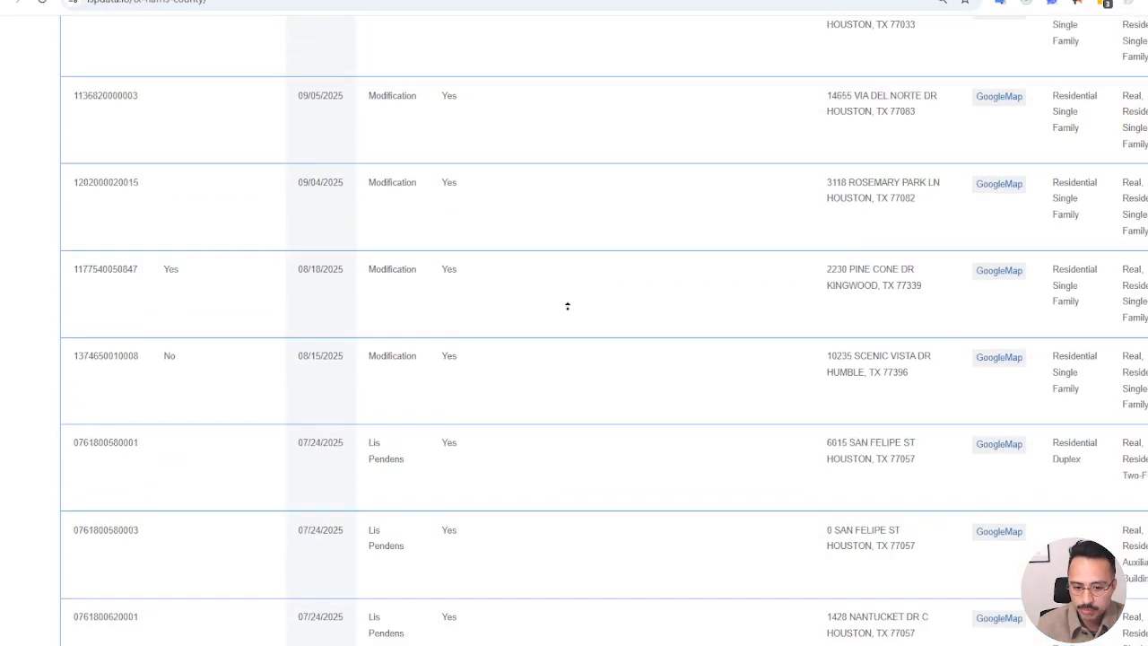
Add In State to the Absentee Ownership filter alongside Out of State, run the search and look through the matching properties
left_click(956, 278)
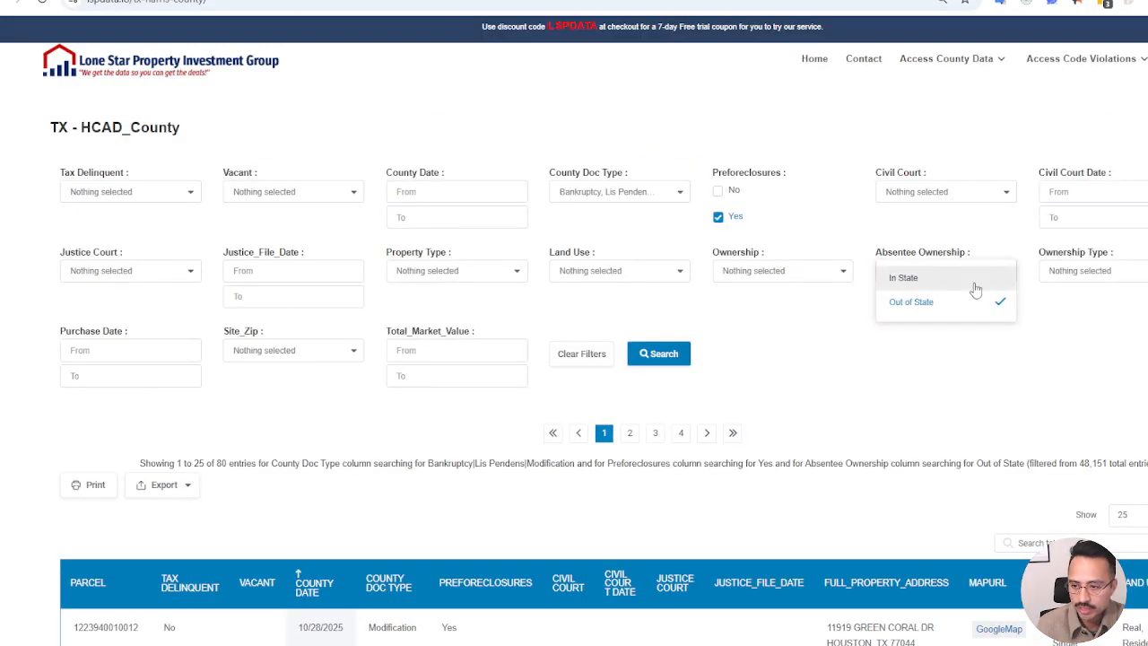
left_click(933, 281)
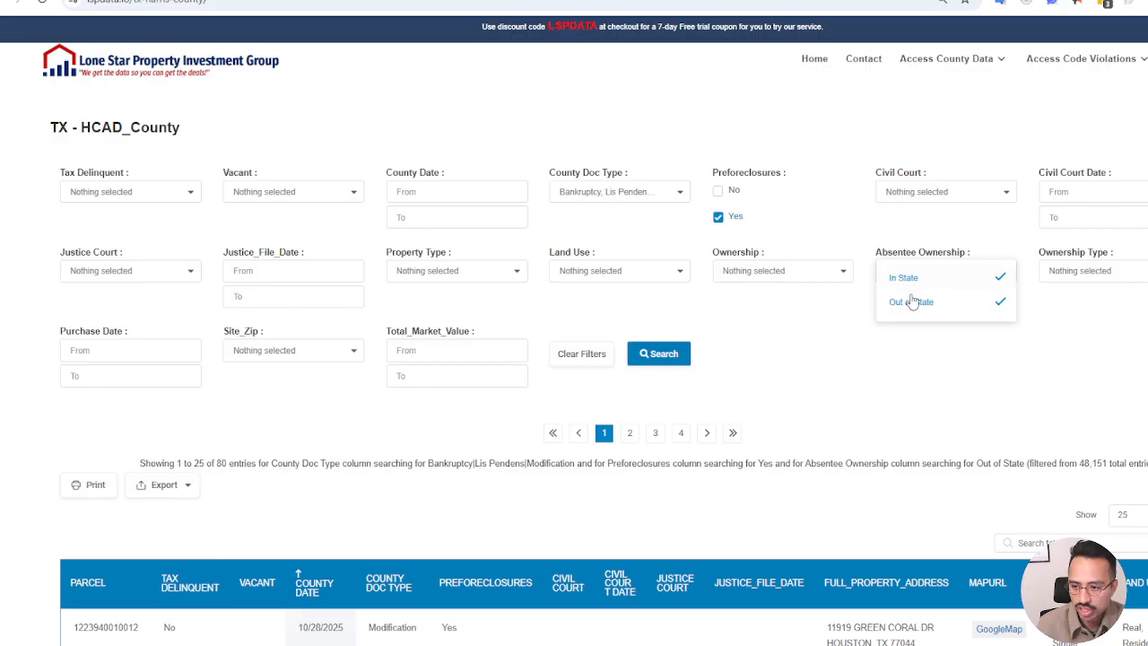
left_click(671, 359)
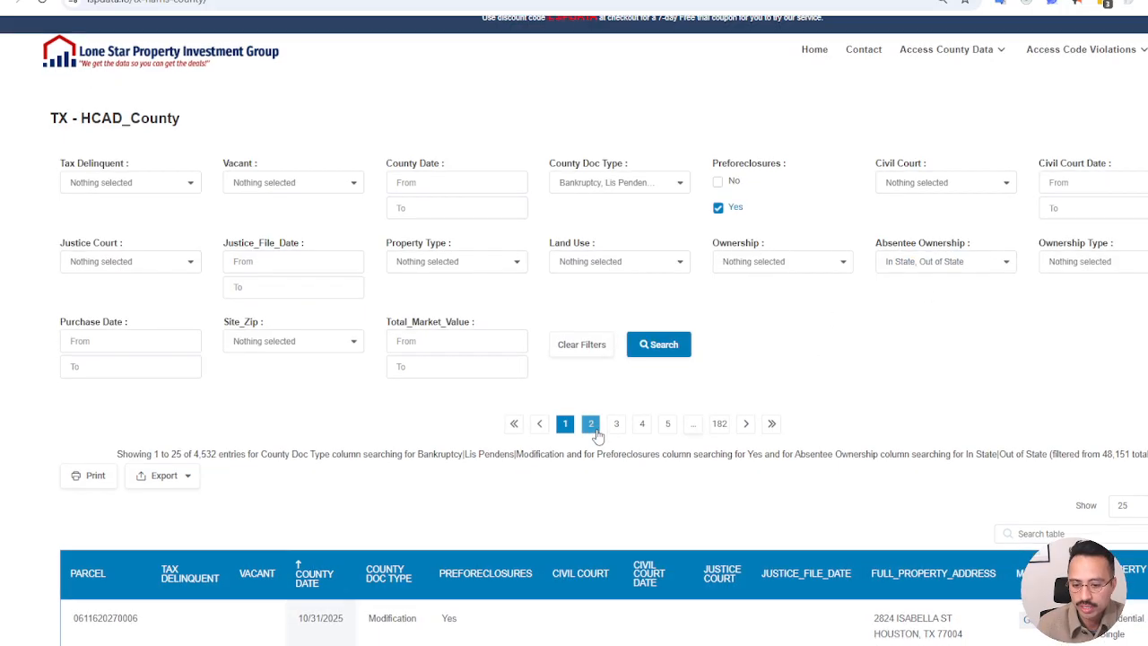
scroll(484, 444, "down", 1)
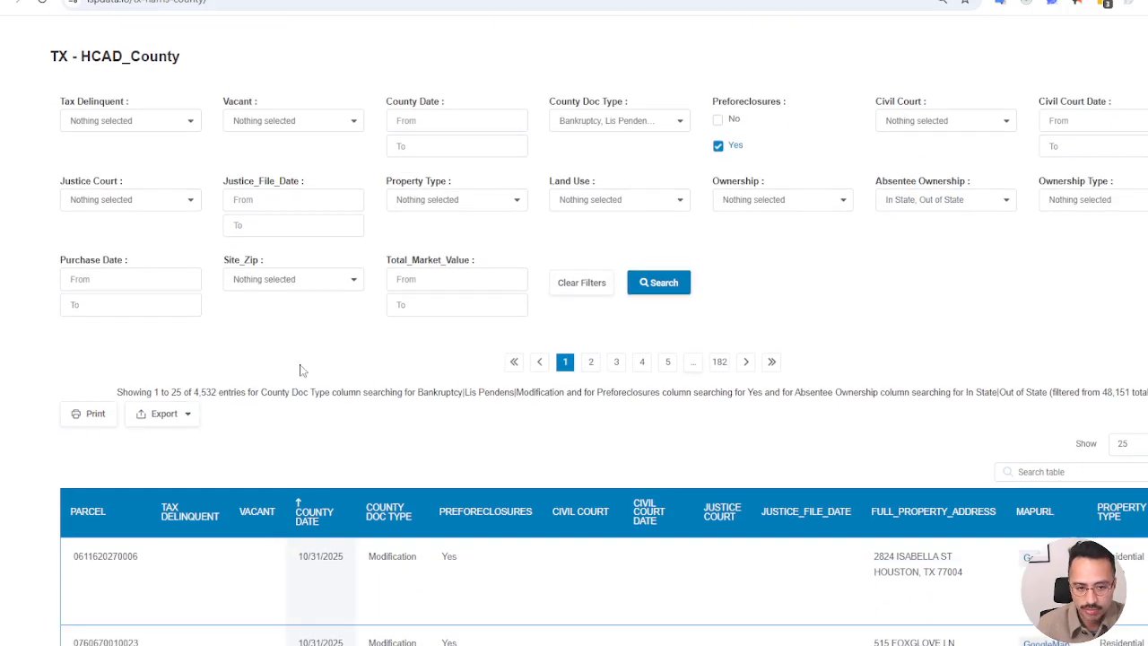
scroll(450, 348, "down", 4)
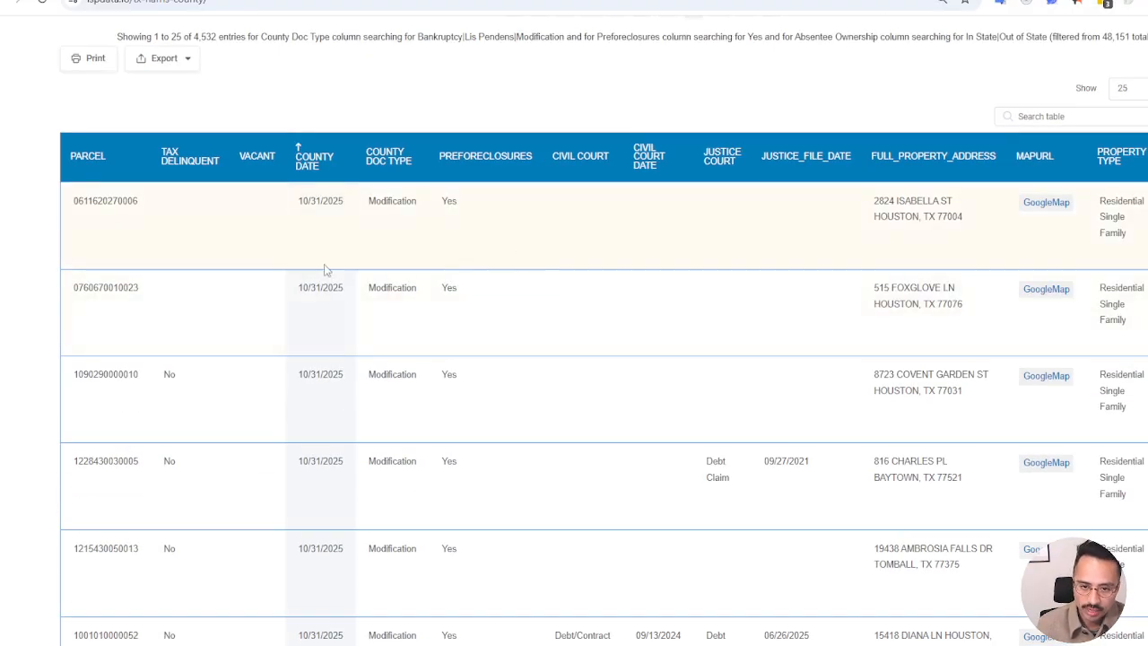
scroll(289, 243, "down", 3)
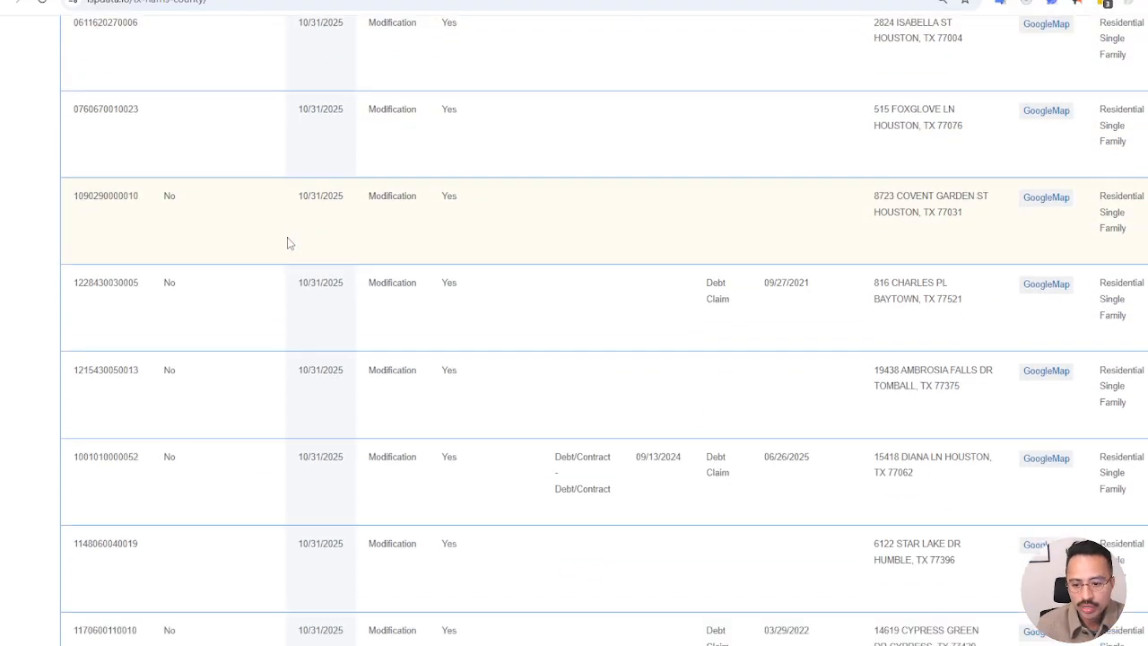
scroll(560, 369, "up", 2)
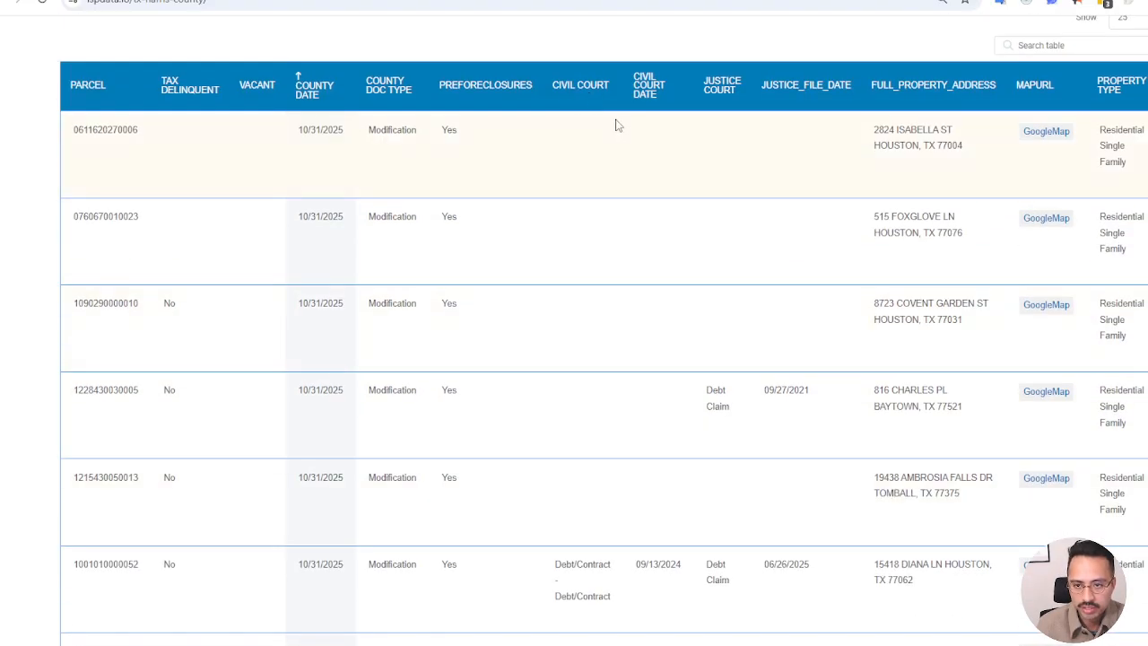
scroll(616, 125, "up", 5)
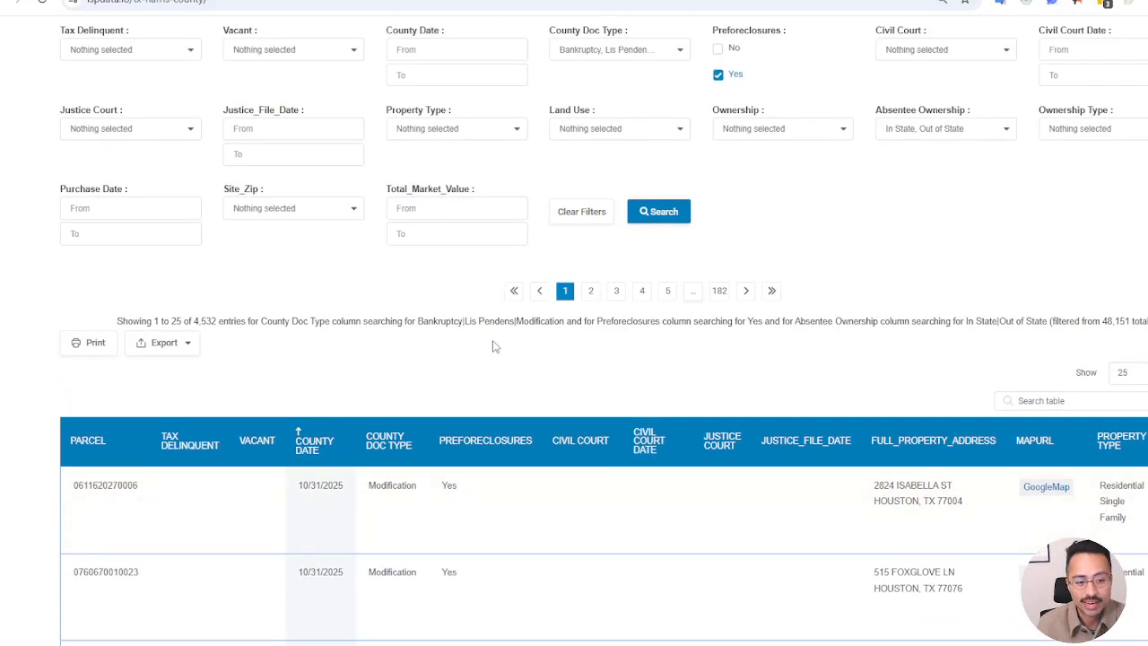
scroll(493, 346, "up", 2)
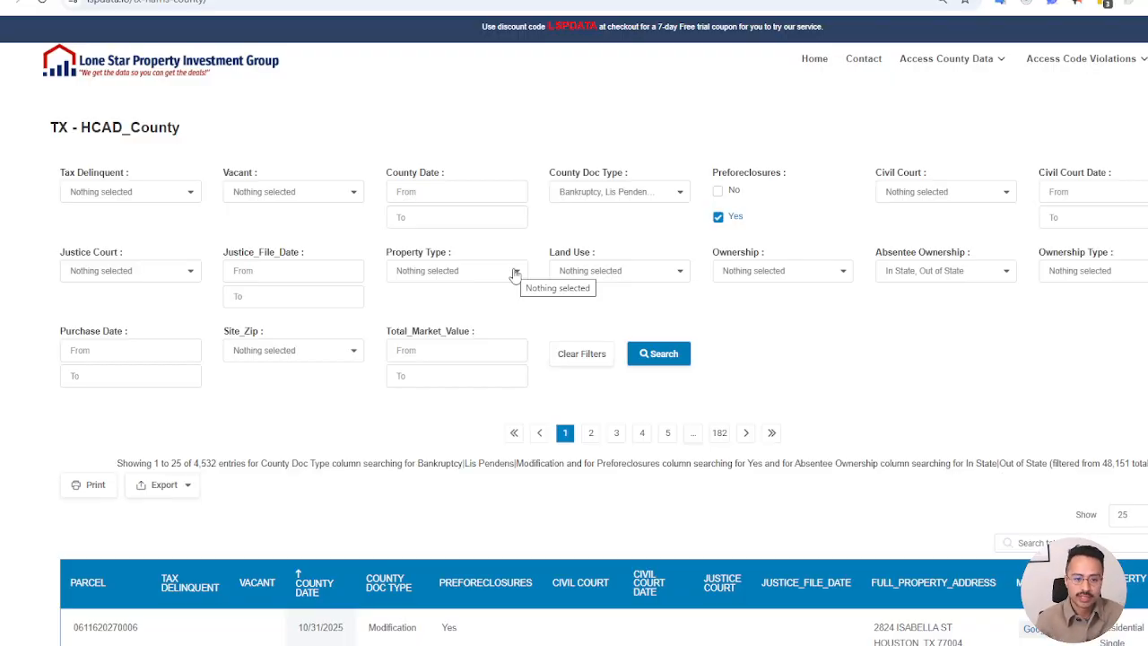
Check the Tax Delinquent filter options and sort the results table by Tax Delinquent with the Yes records first
left_click(172, 198)
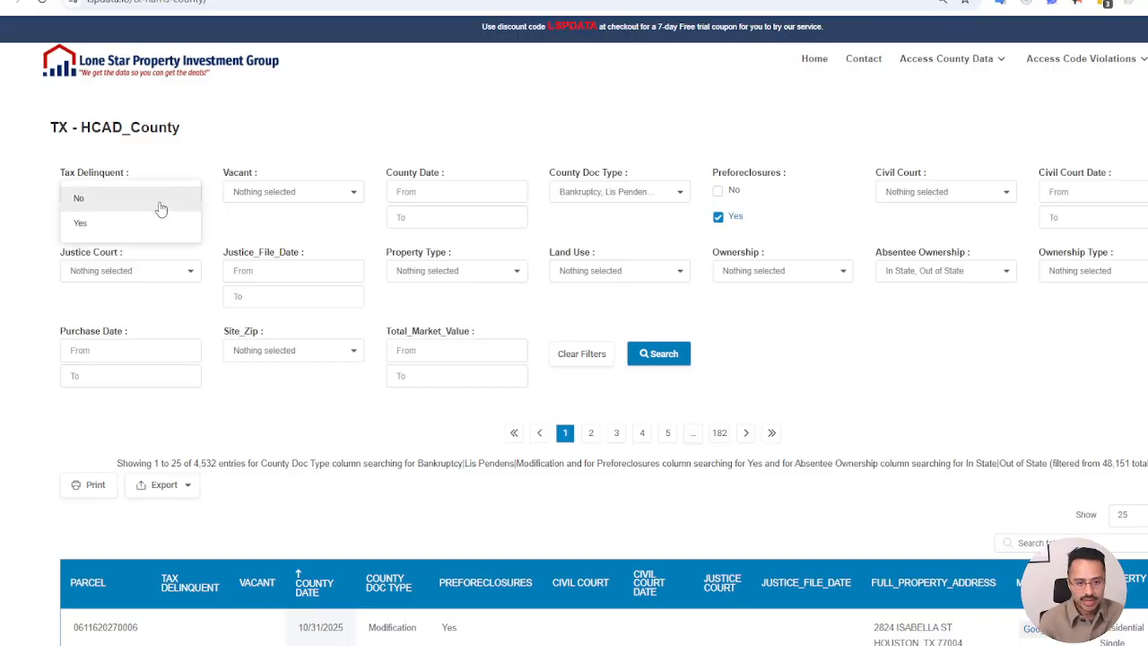
left_click(476, 113)
scroll(361, 269, "down", 3)
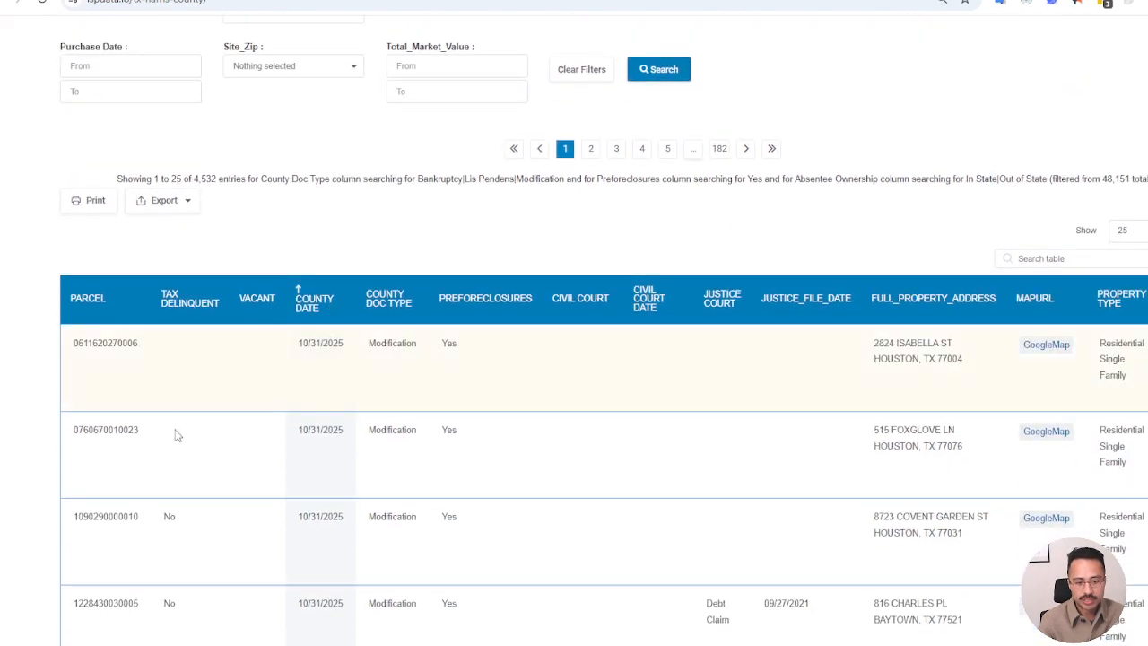
left_click(190, 307)
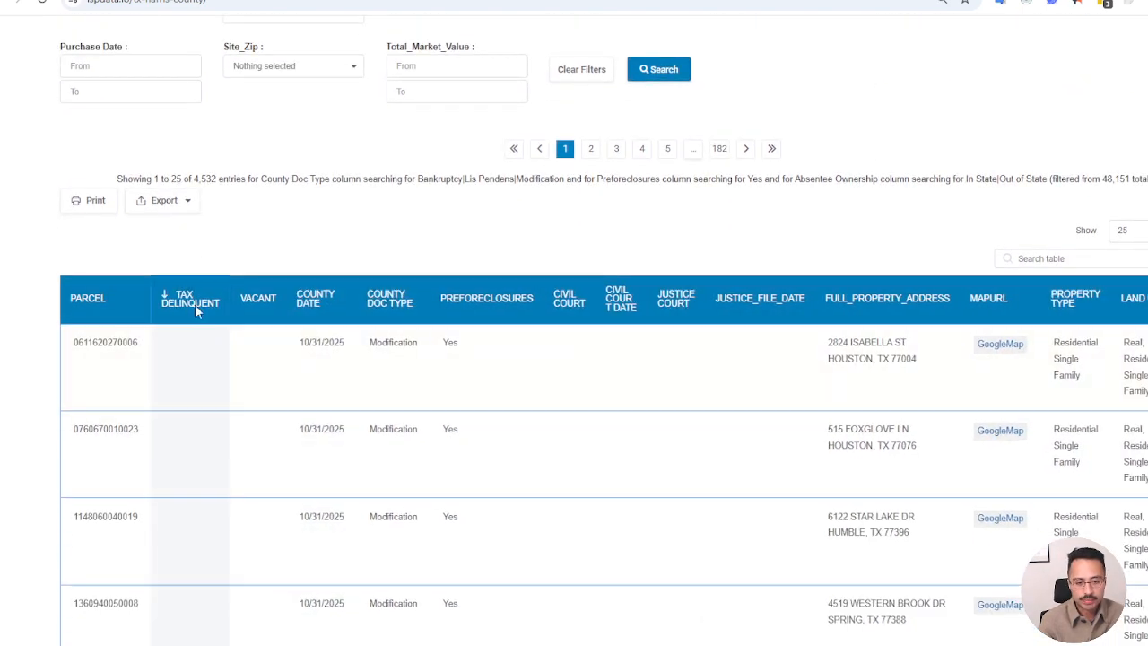
left_click(197, 306)
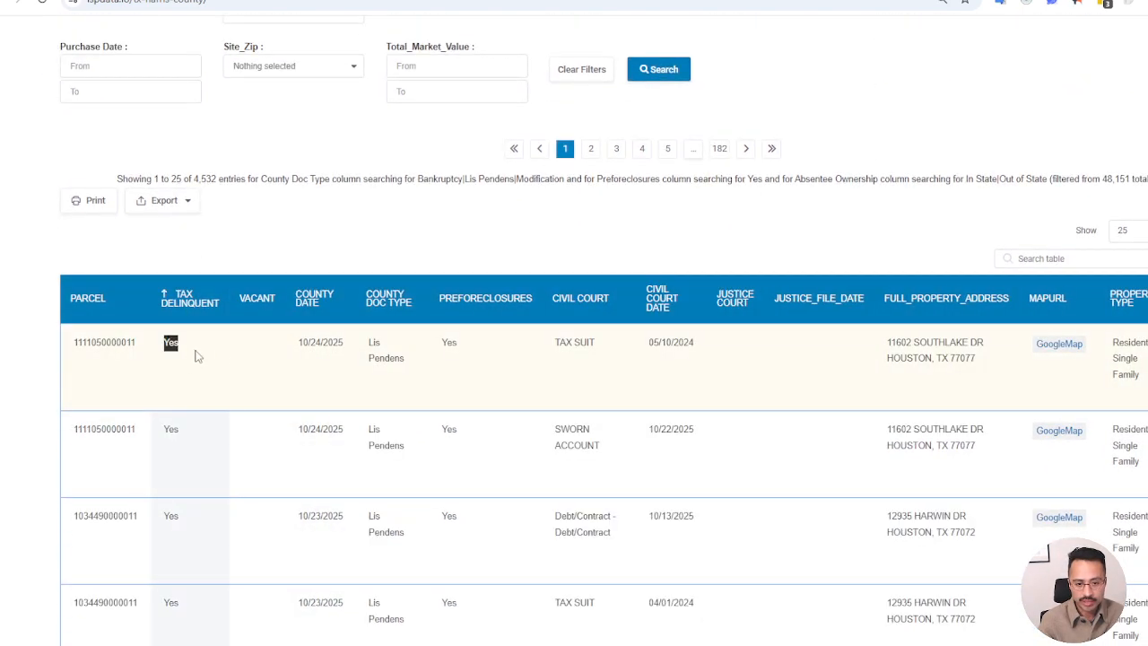
Examine the document type, civil court case and civil court date of the first two tax-delinquent records in the table
left_click_drag(365, 342, 408, 367)
left_click(408, 367)
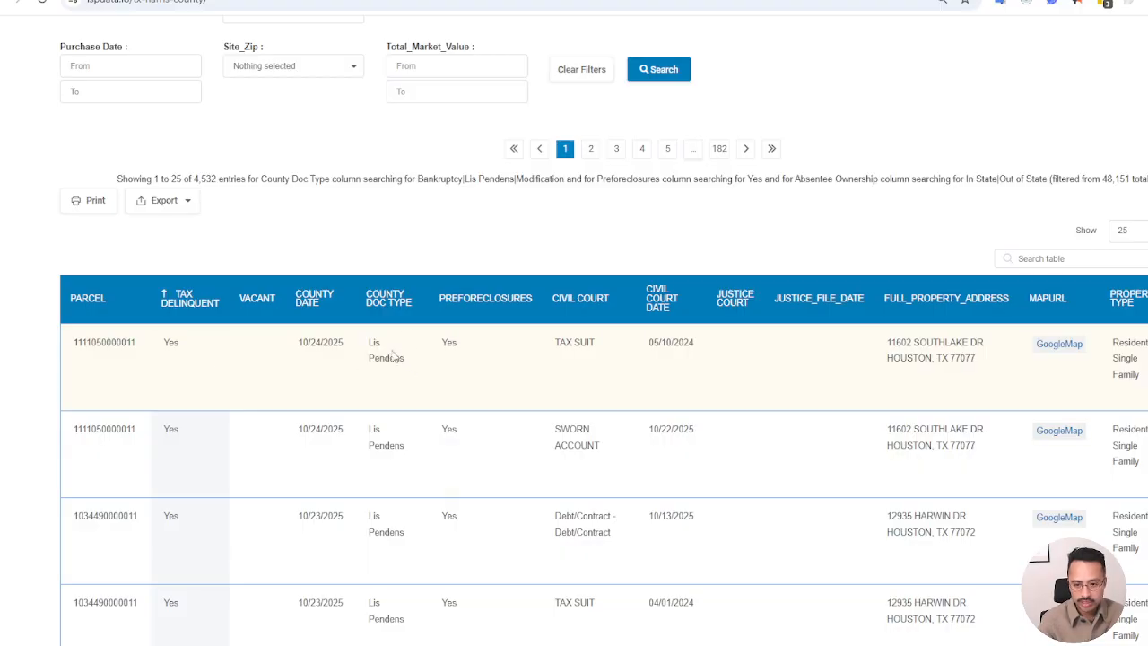
triple_click(574, 345)
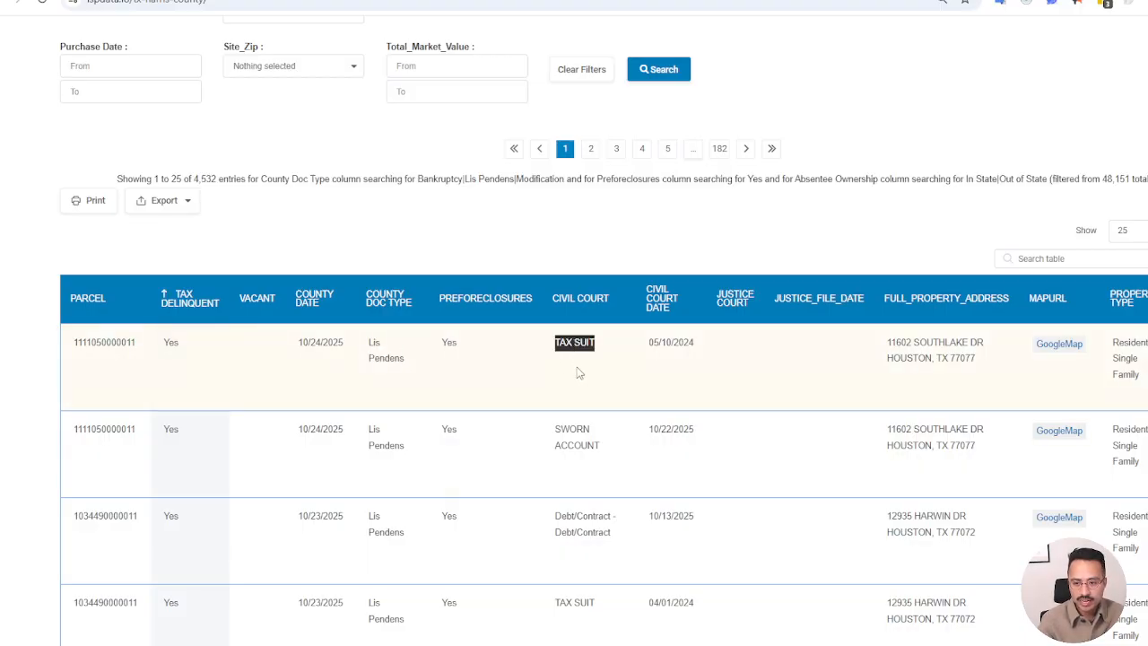
double_click(665, 342)
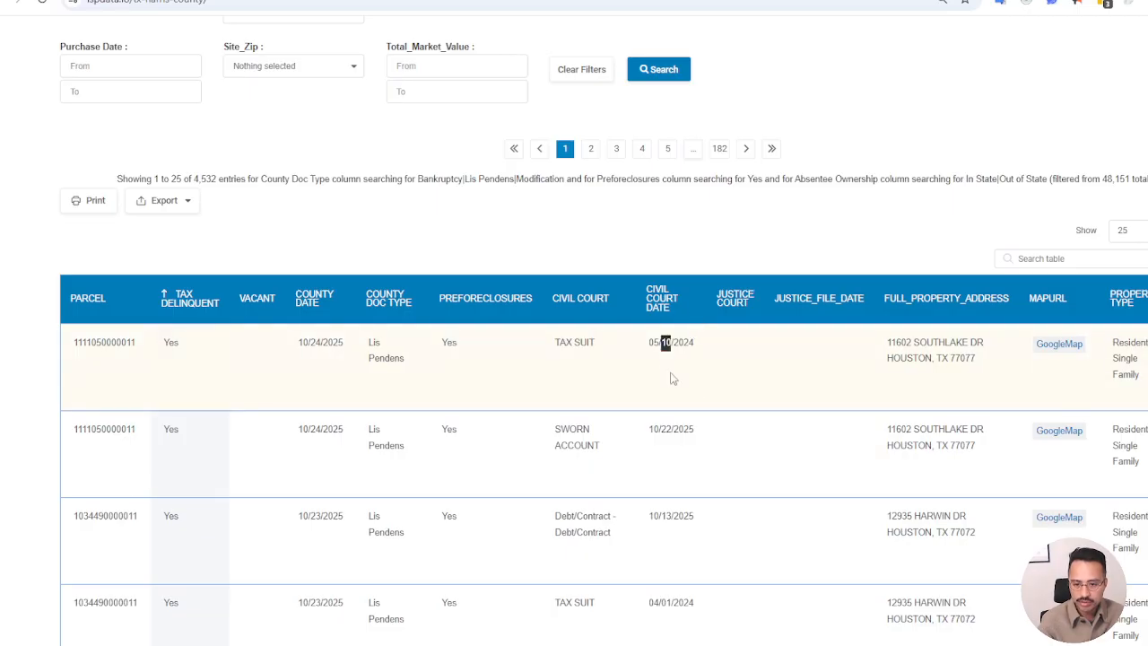
left_click(666, 376)
scroll(664, 377, "down", 1)
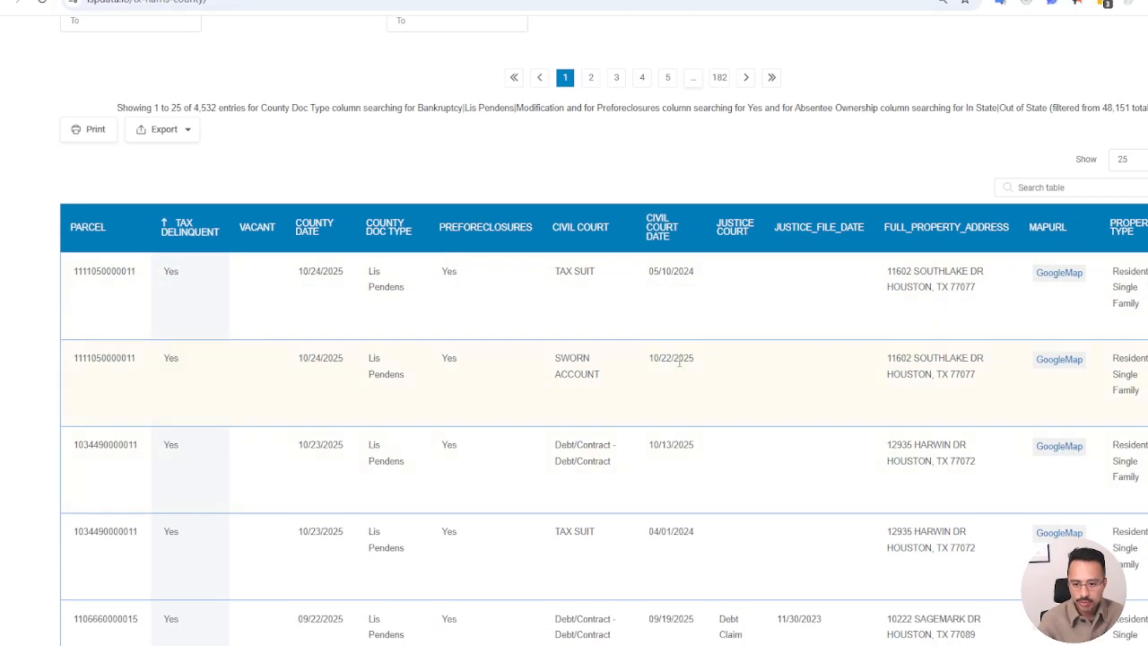
left_click_drag(705, 364, 69, 363)
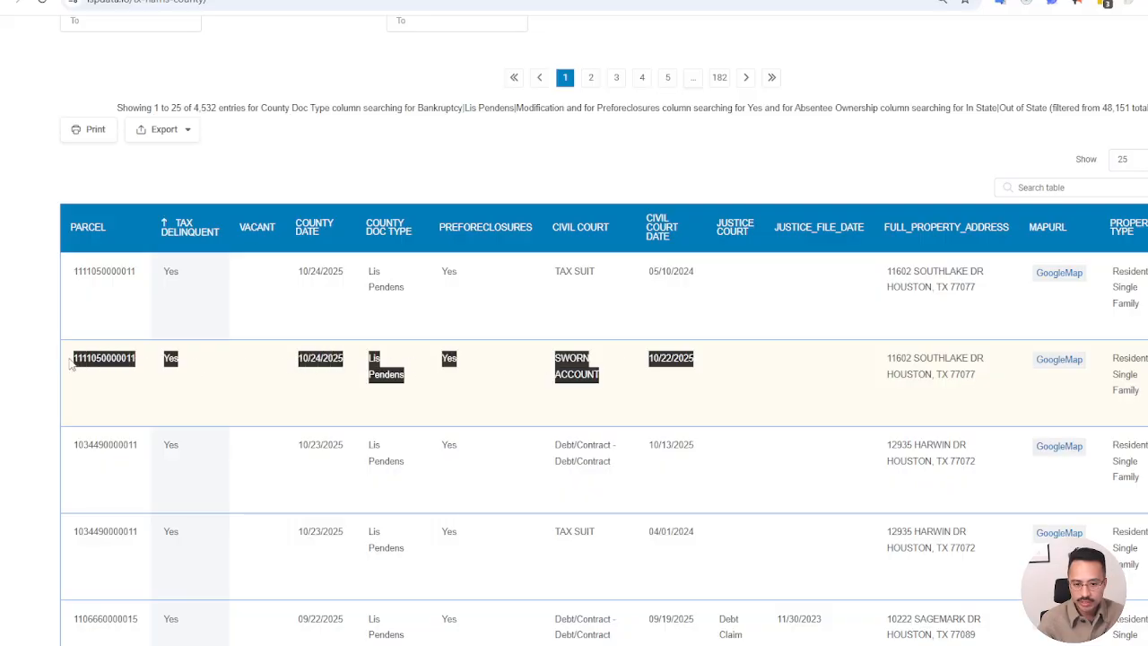
left_click(680, 370)
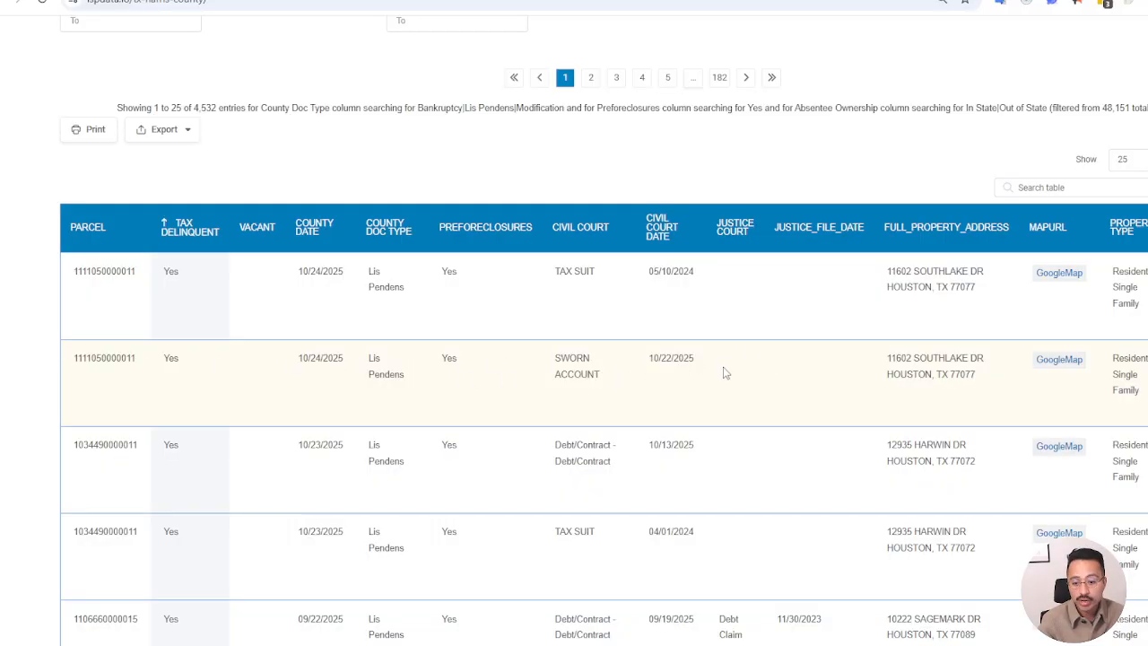
Sort the results table by County Date with the newest records first and look over the listed properties
scroll(641, 372, "up", 5)
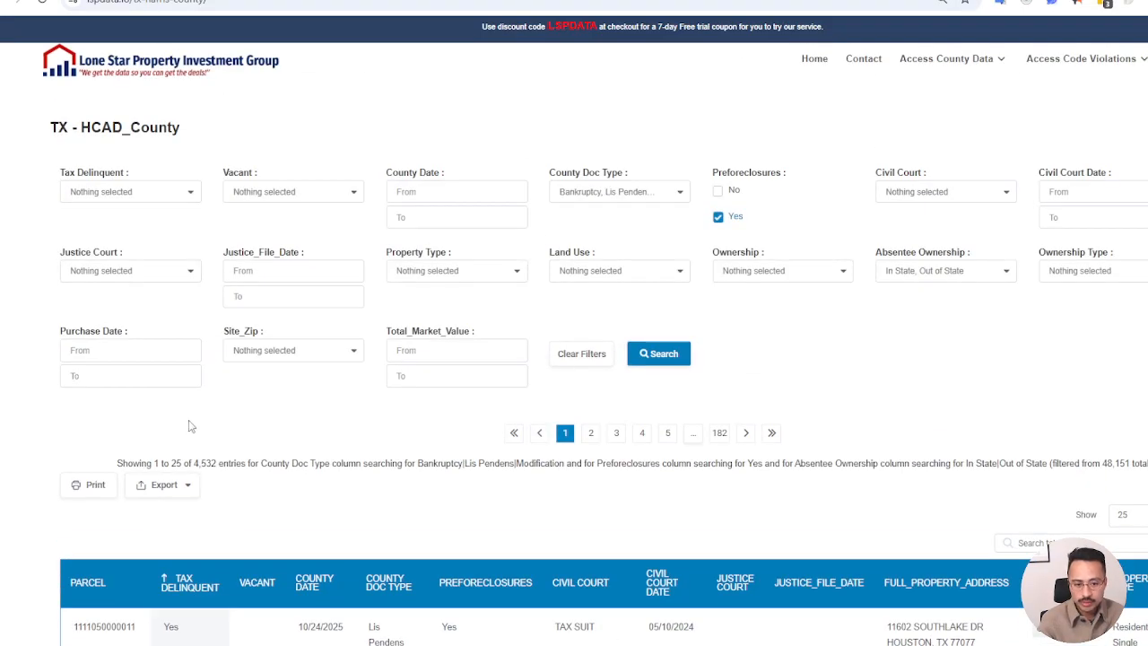
scroll(188, 426, "down", 2)
scroll(416, 418, "down", 1)
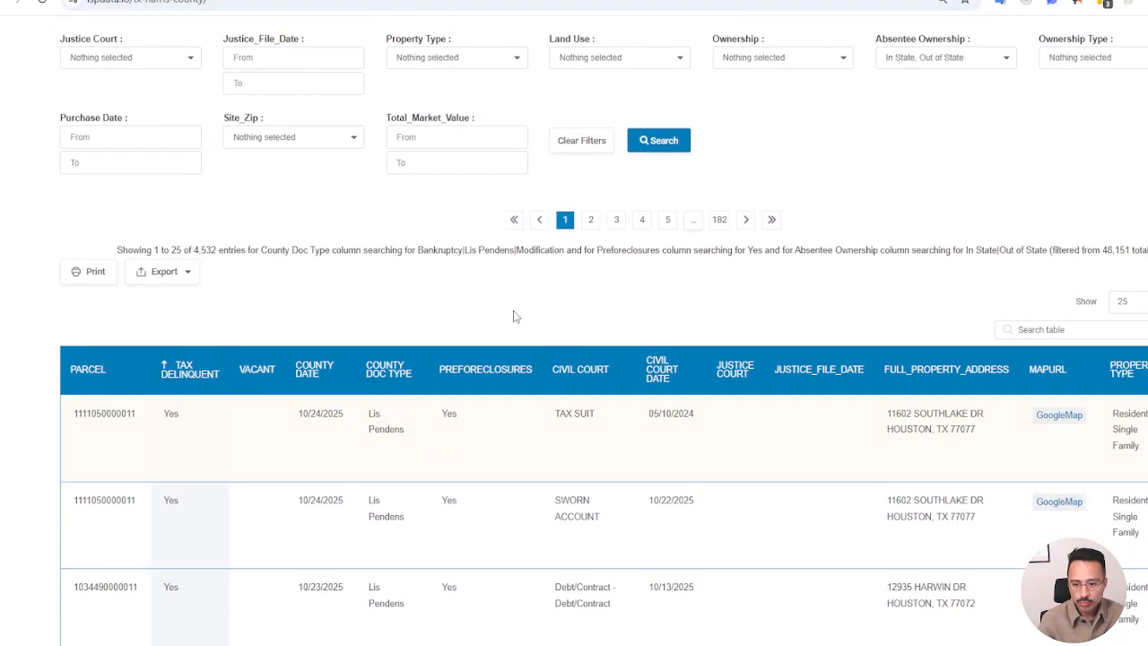
left_click(315, 370)
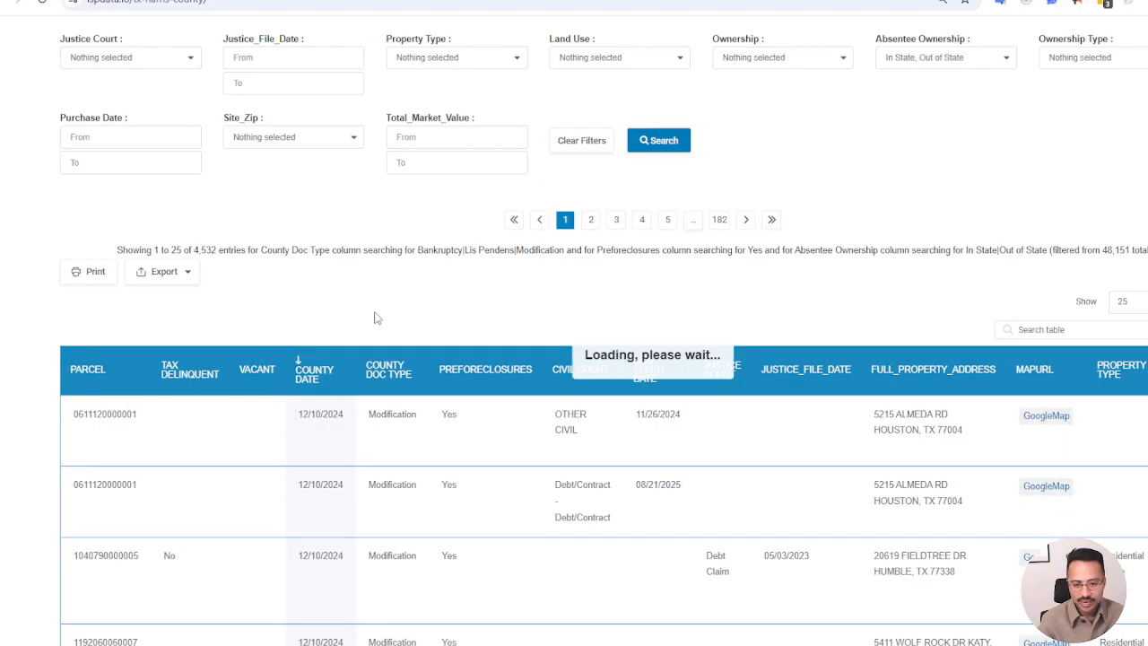
scroll(445, 412, "up", 3)
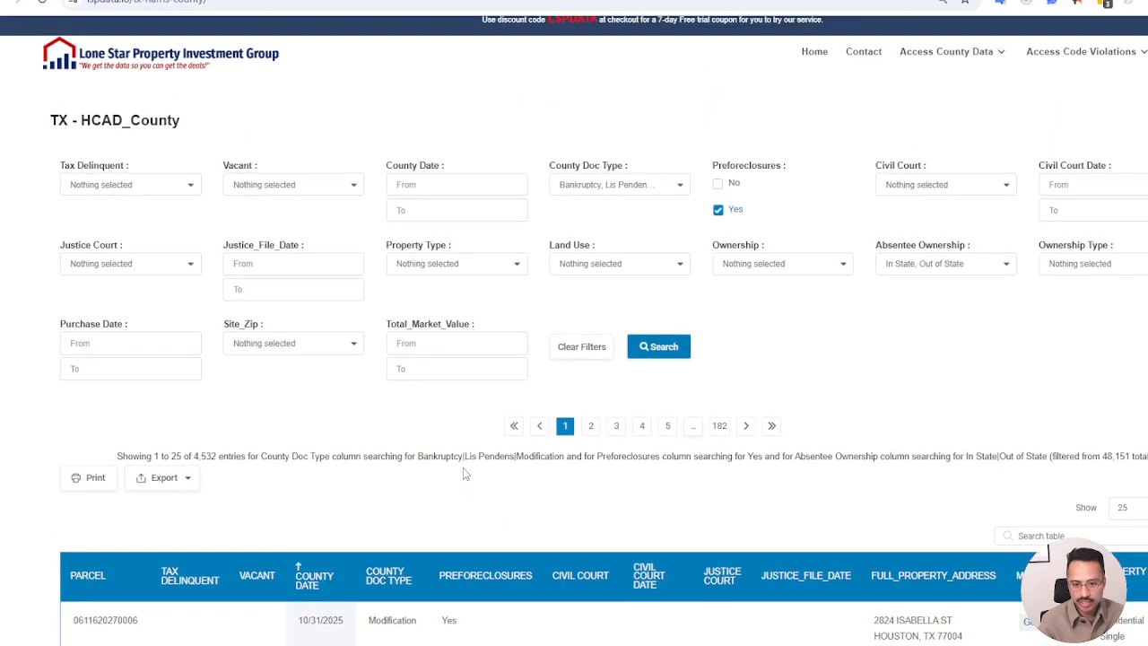
scroll(610, 299, "down", 5)
scroll(635, 301, "up", 2)
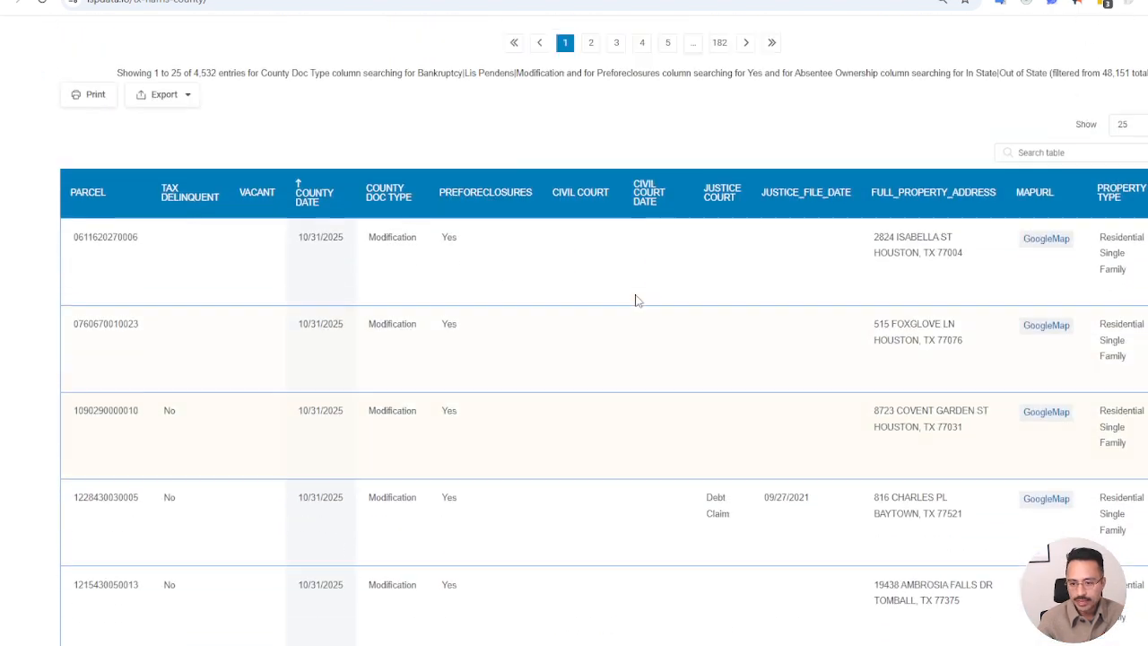
scroll(659, 325, "up", 5)
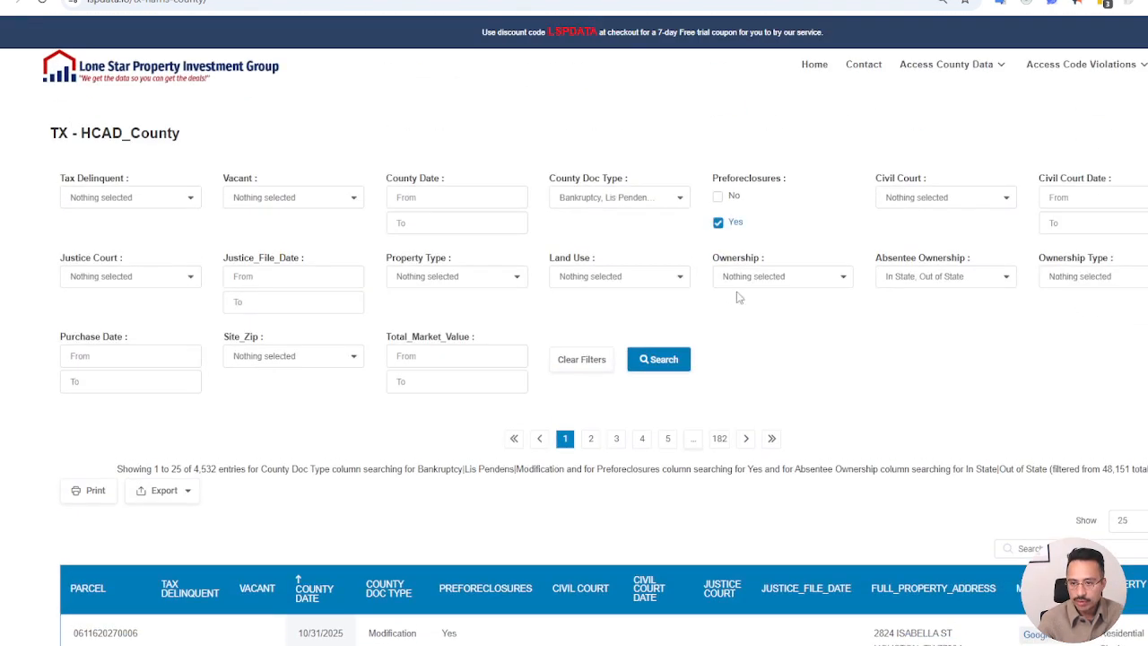
Review the Civil Court options, limit Property Type to Residential Single Family and Residential Duplex, and run the search
left_click(1005, 200)
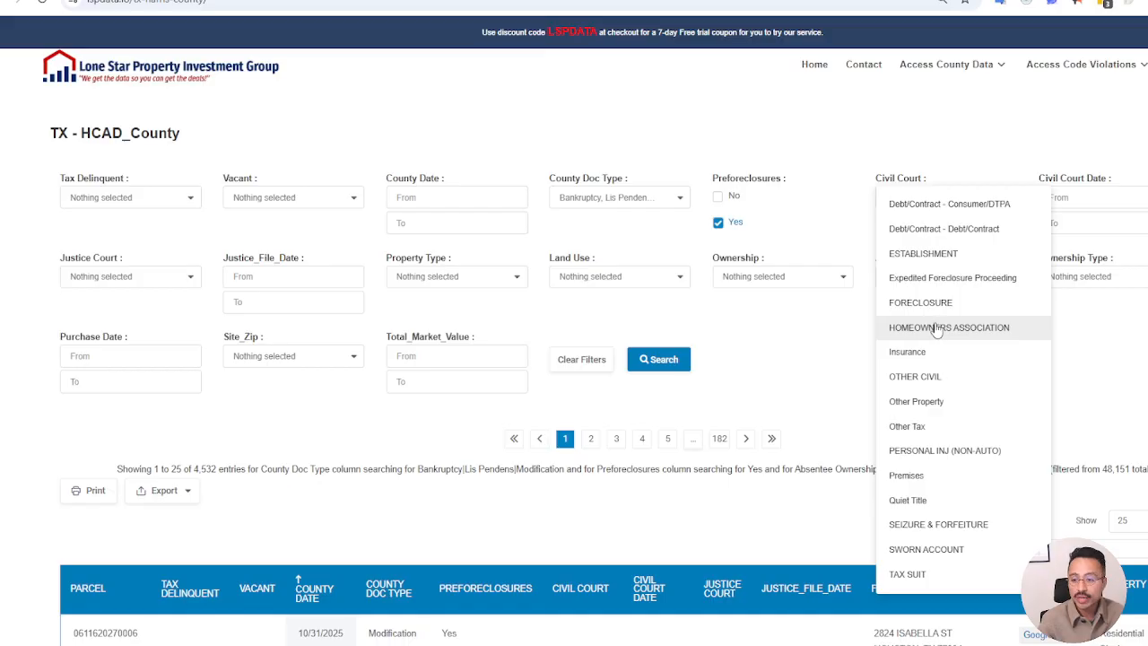
left_click(808, 354)
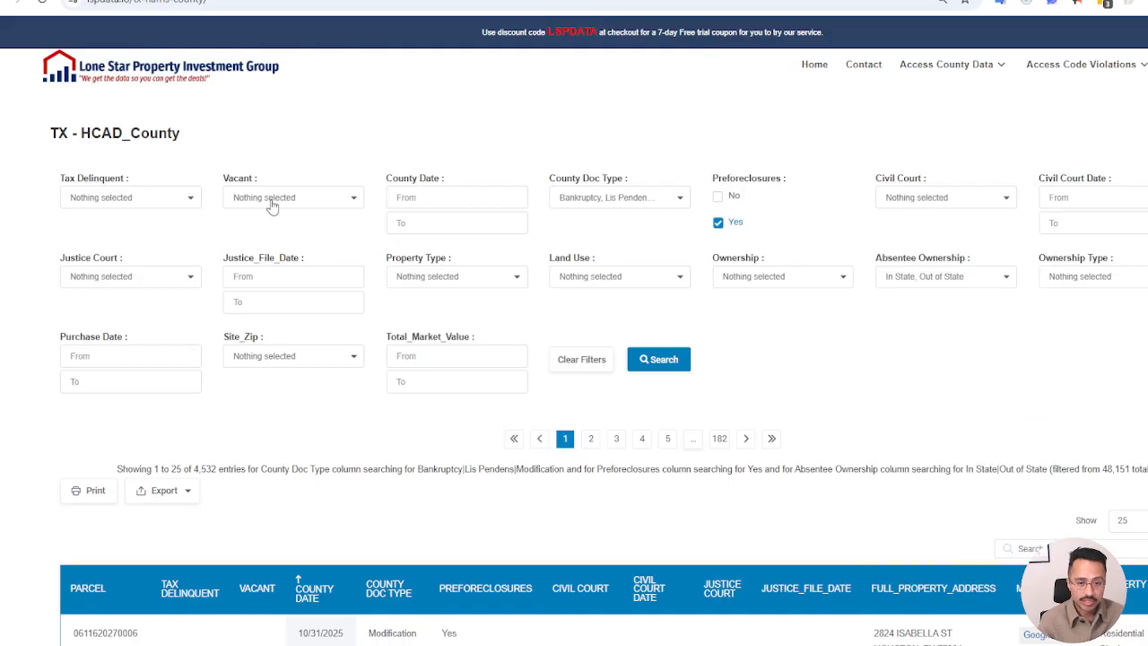
left_click(508, 274)
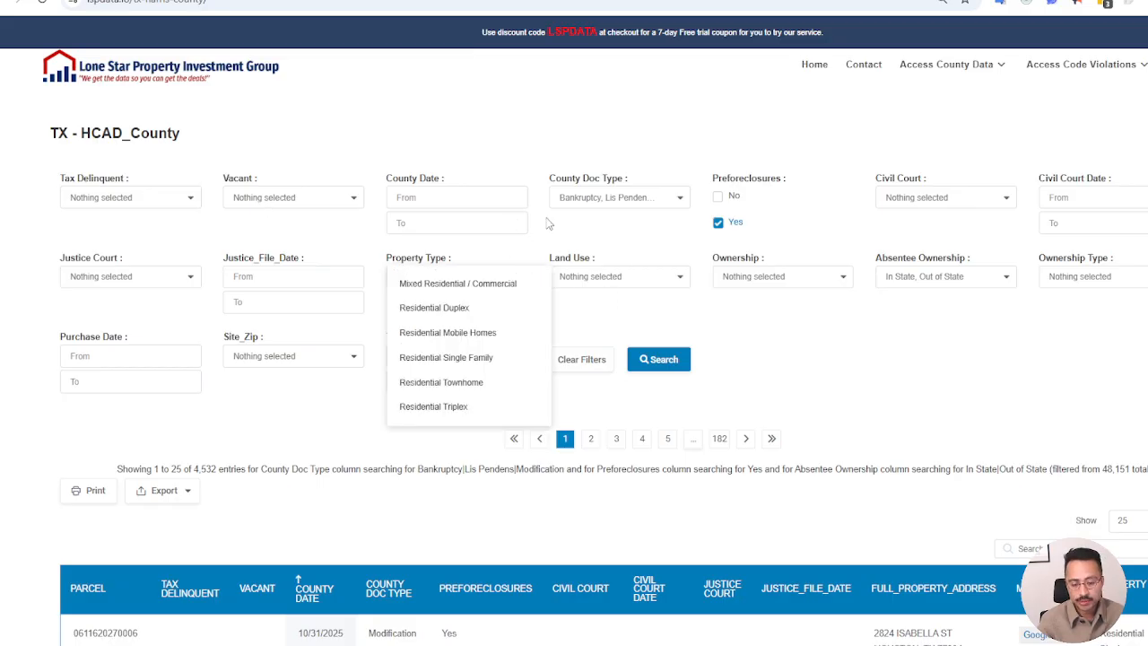
left_click(505, 361)
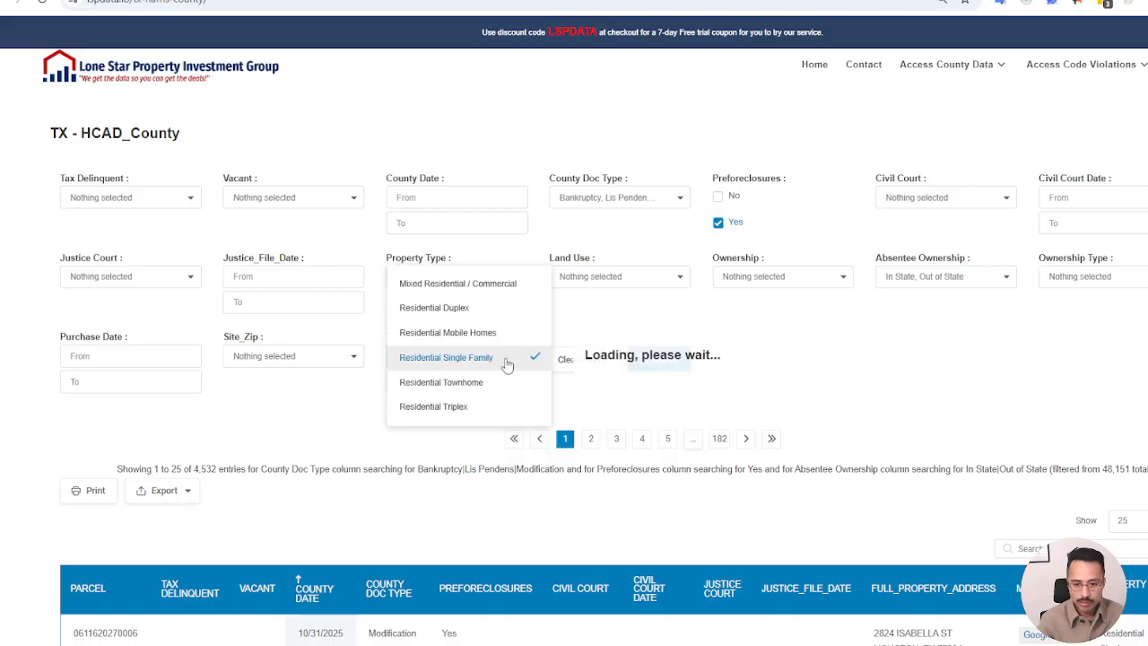
left_click(498, 310)
left_click(760, 351)
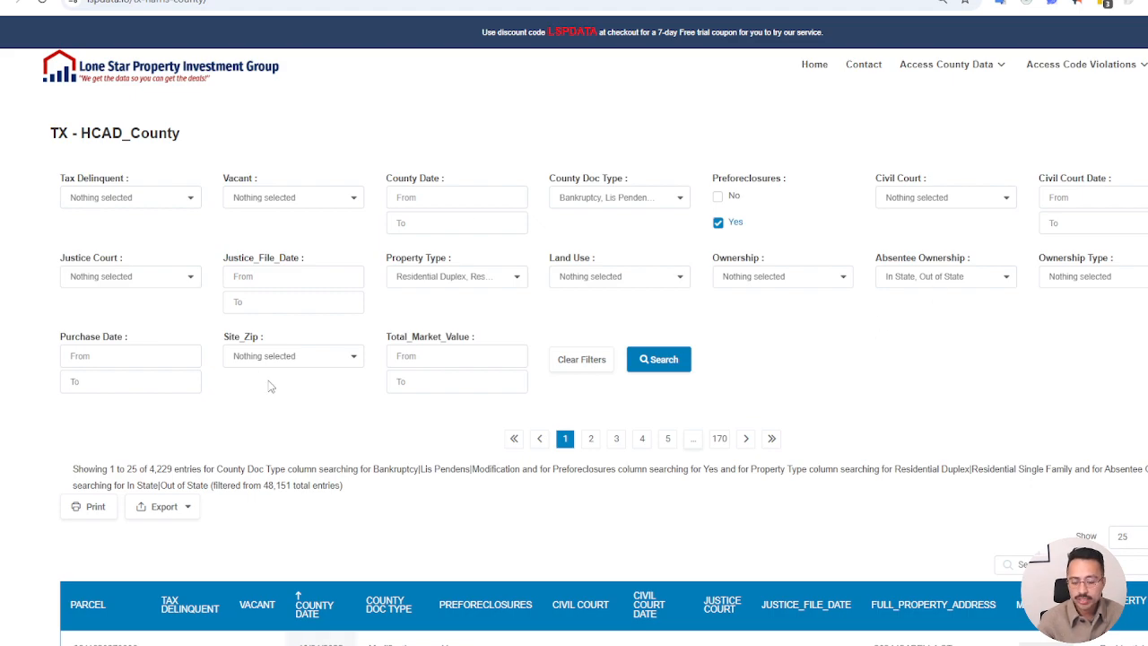
Check the Ownership options, set the Ownership Type filter to Individual, and run the search to view the matching records
left_click(811, 281)
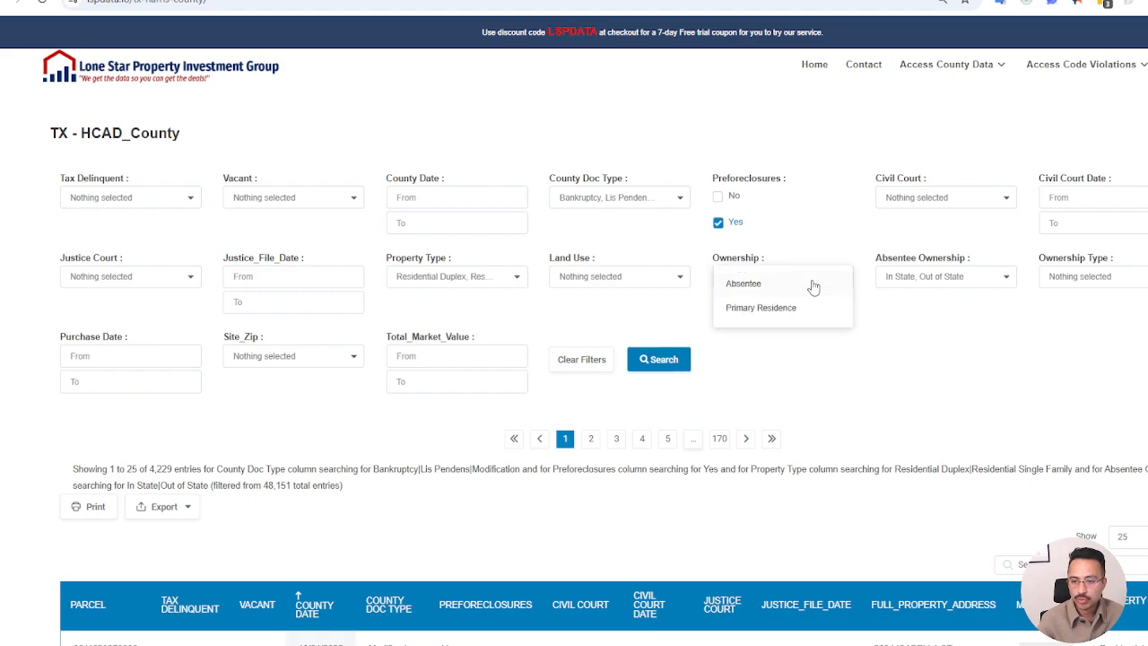
left_click(1110, 284)
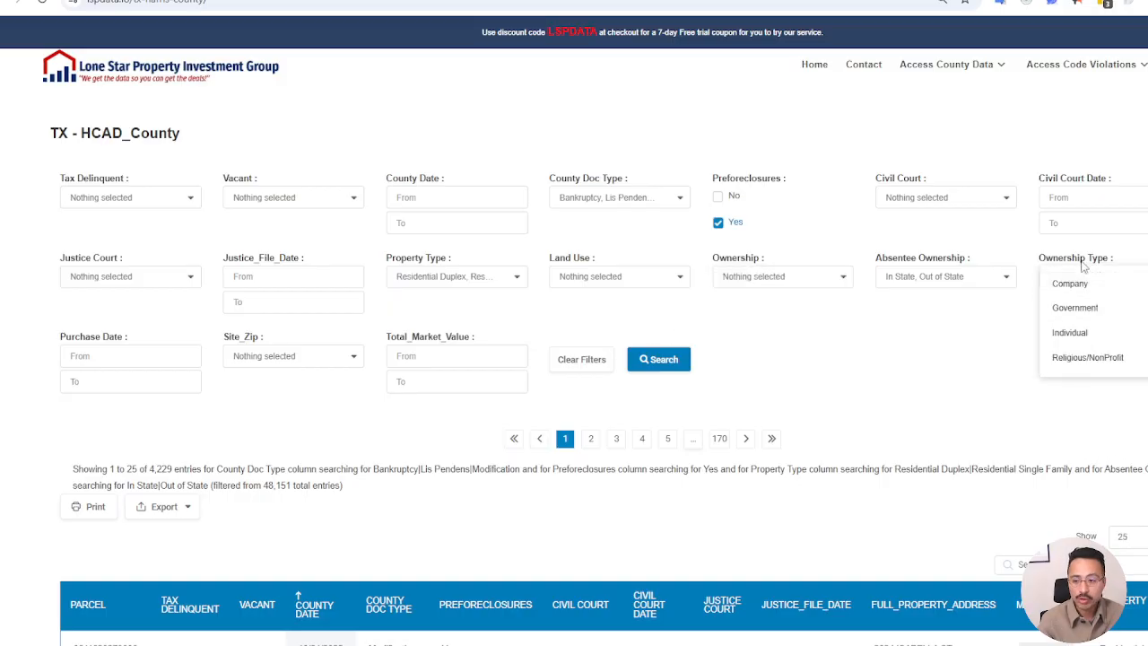
left_click(1101, 337)
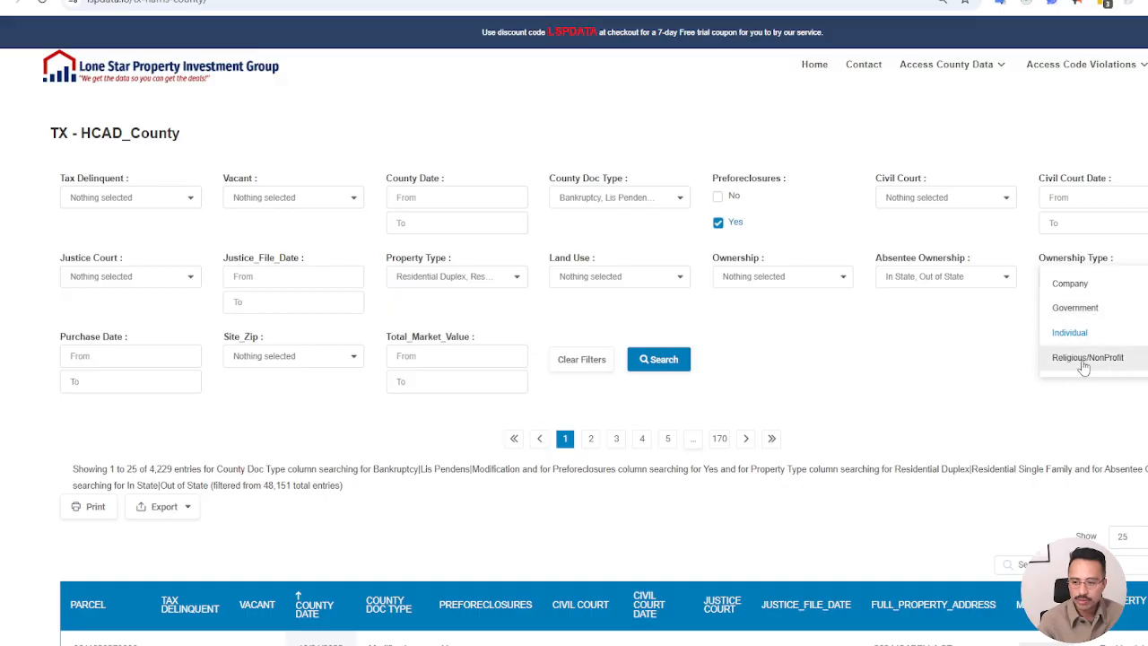
left_click(726, 369)
left_click(671, 366)
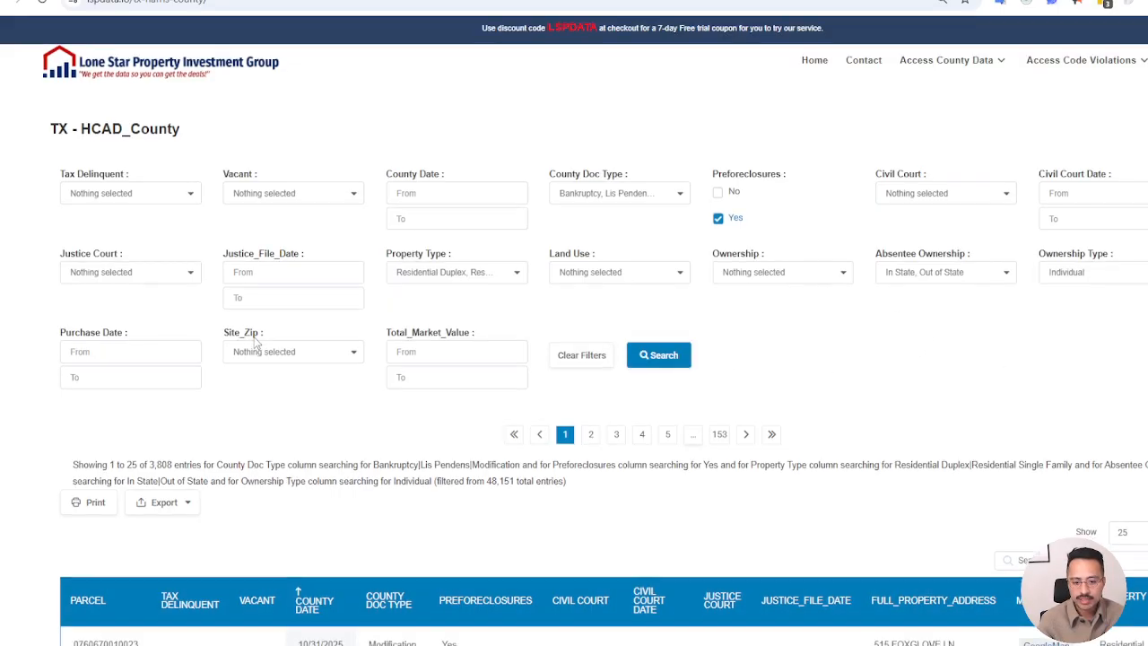
scroll(406, 342, "down", 2)
scroll(244, 402, "down", 3)
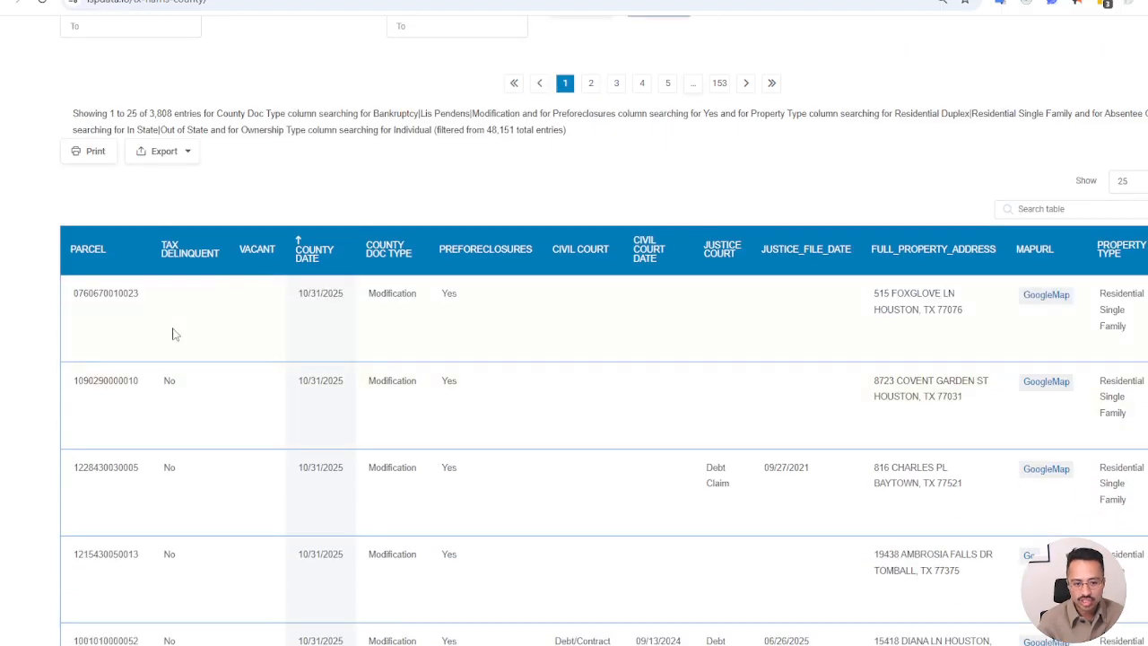
Look over the filtered records, view the first listed property's location in Google Maps, and return to the results
scroll(403, 381, "down", 2)
scroll(402, 381, "down", 10)
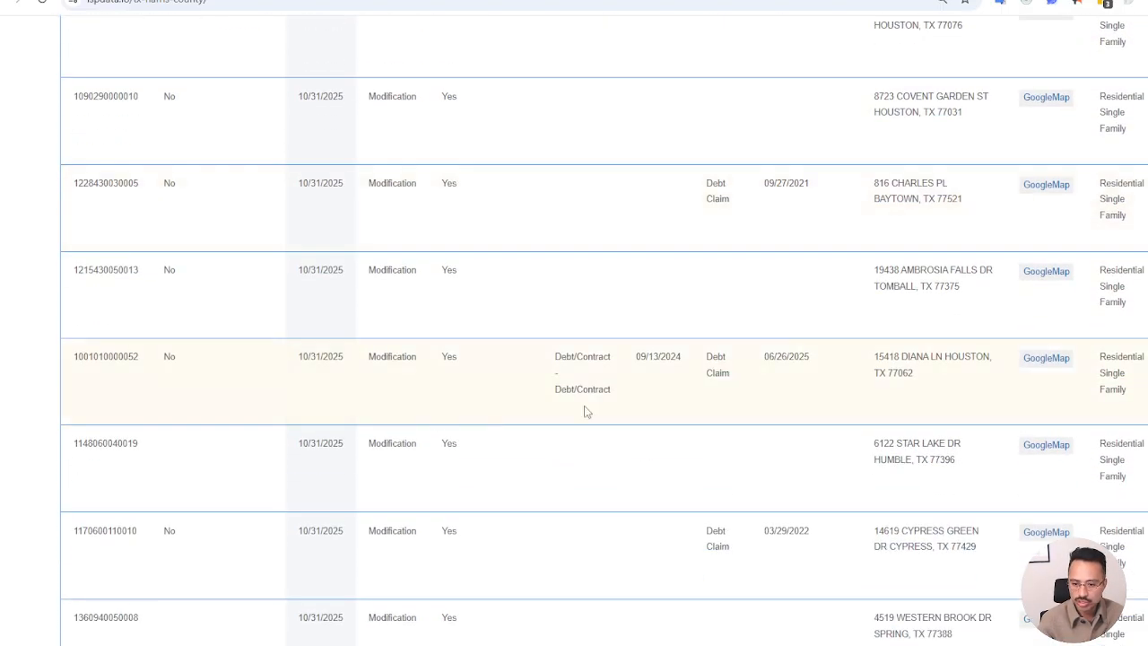
scroll(503, 511, "up", 12)
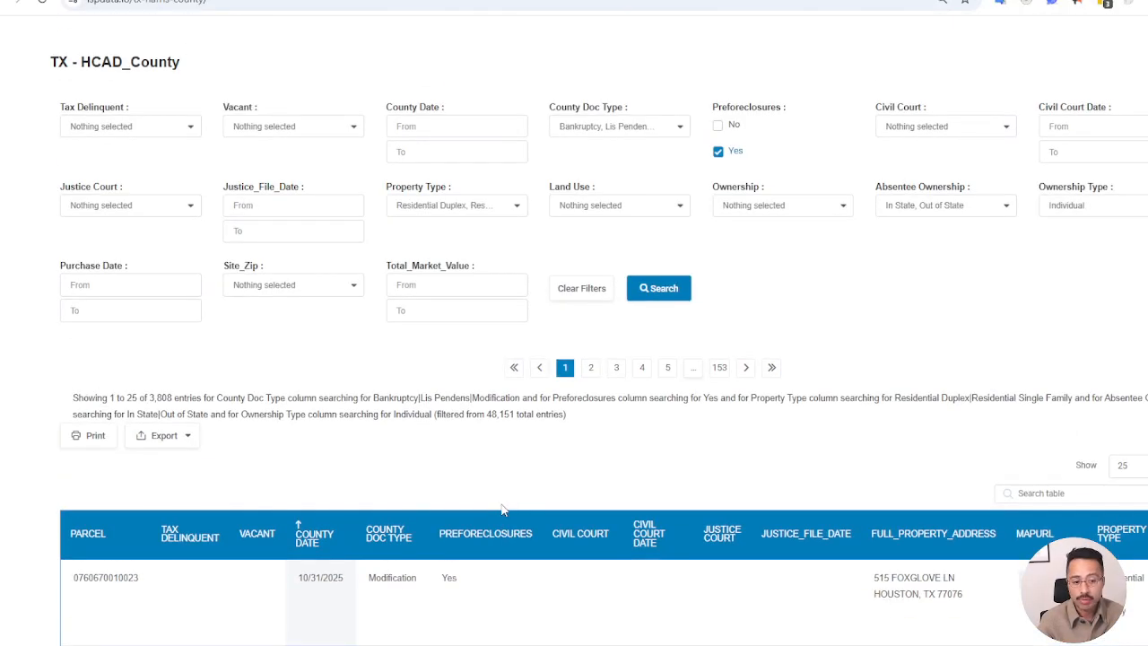
scroll(503, 510, "down", 2)
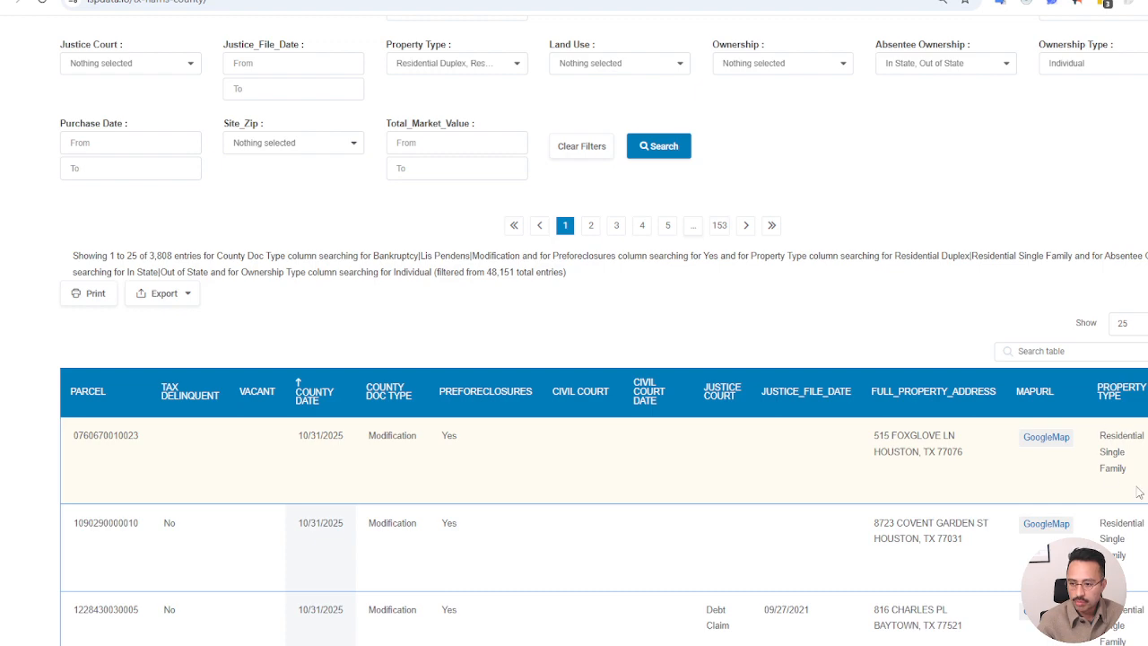
left_click(1047, 438)
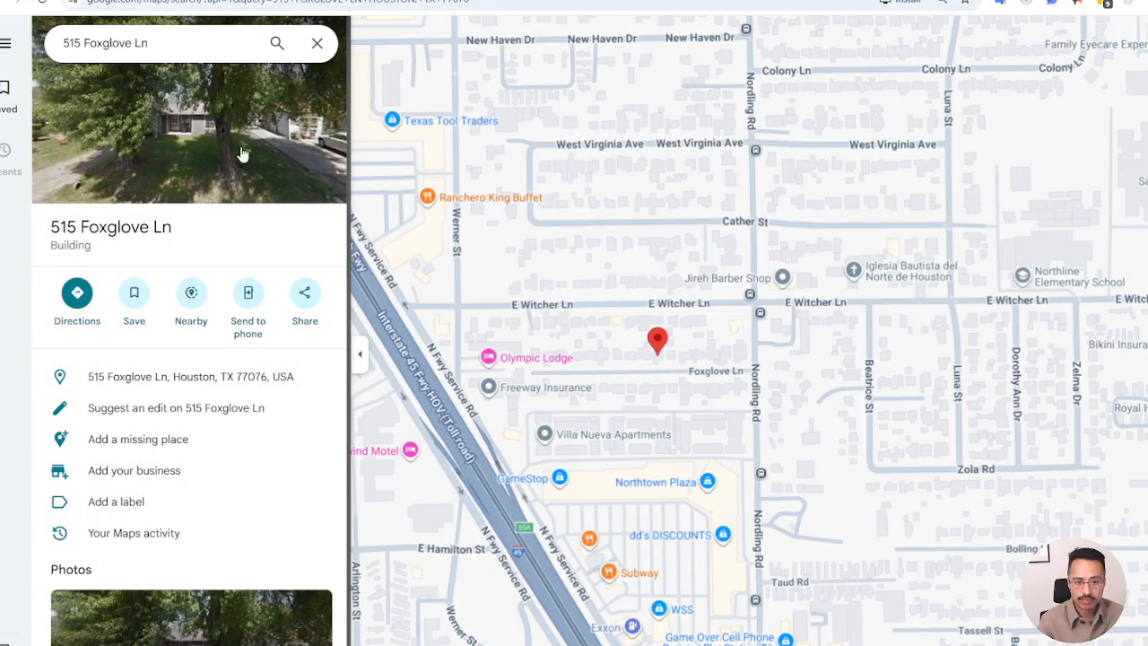
key("ctrl+w")
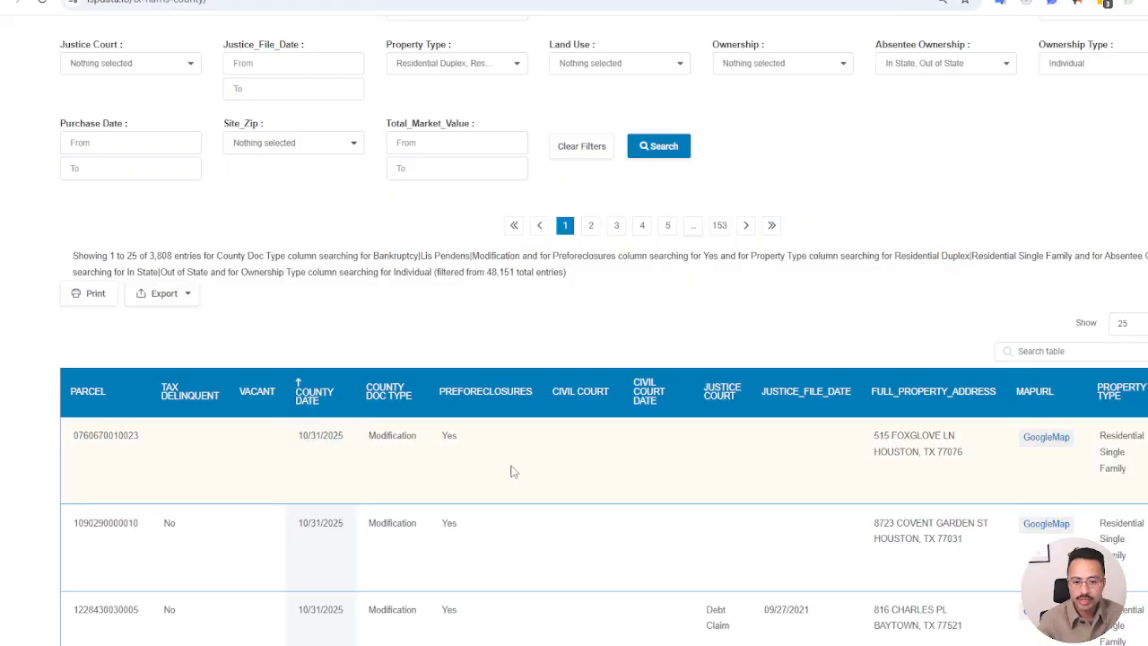
Check the options of the Tax Delinquent and Justice Court filters without selecting any
scroll(332, 471, "up", 2)
scroll(333, 476, "up", 1)
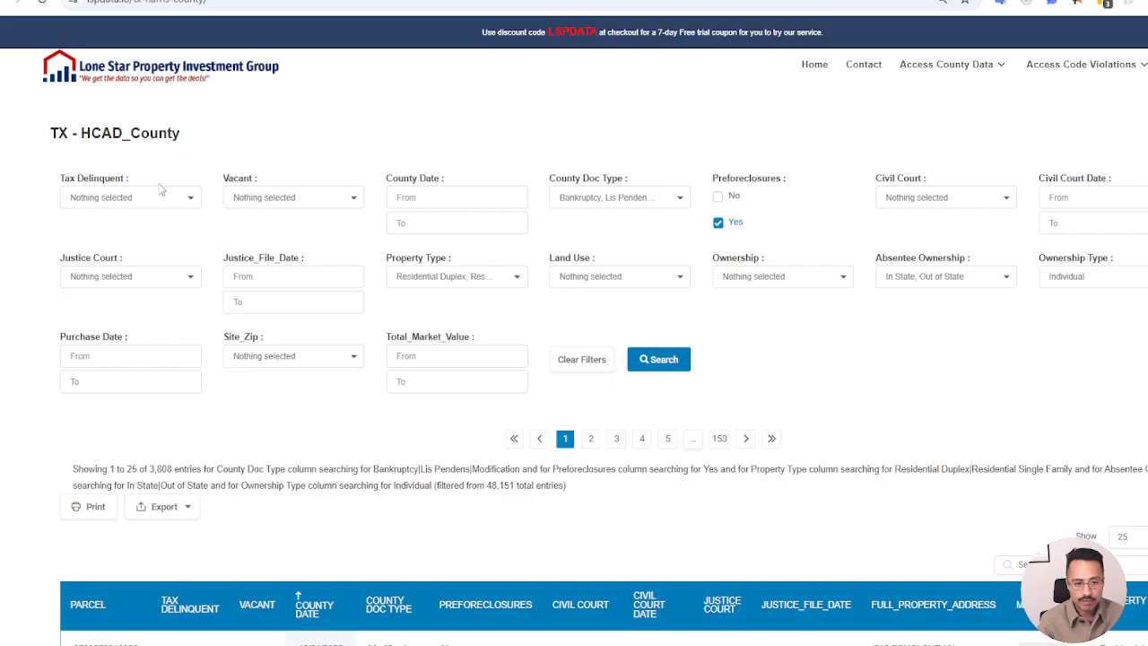
left_click(108, 199)
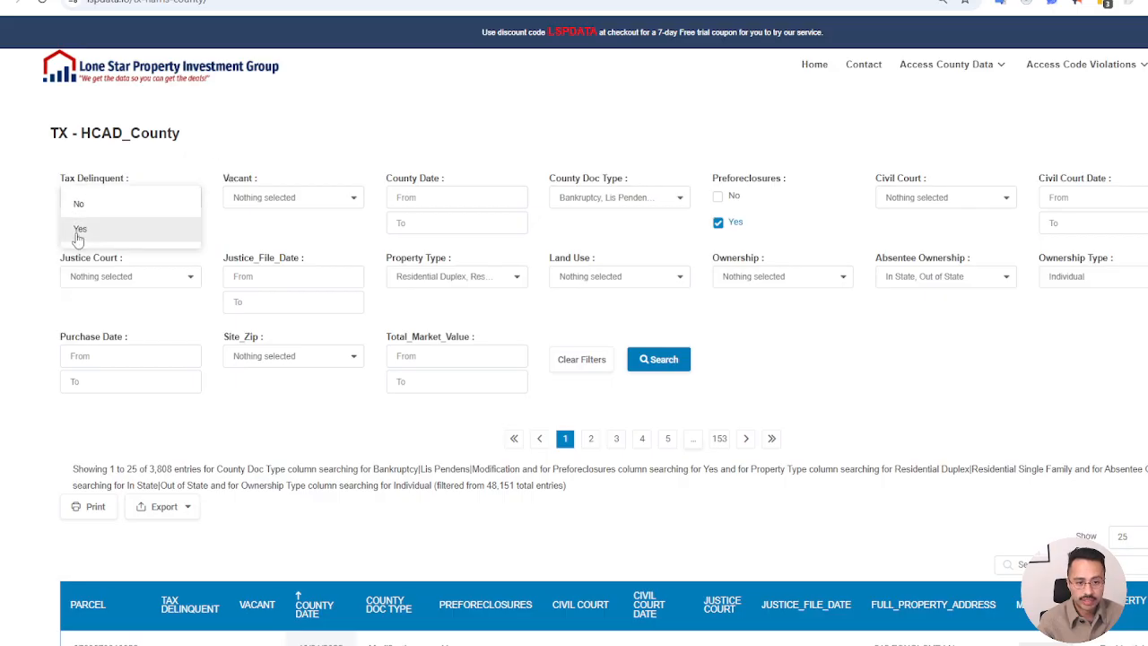
left_click(346, 129)
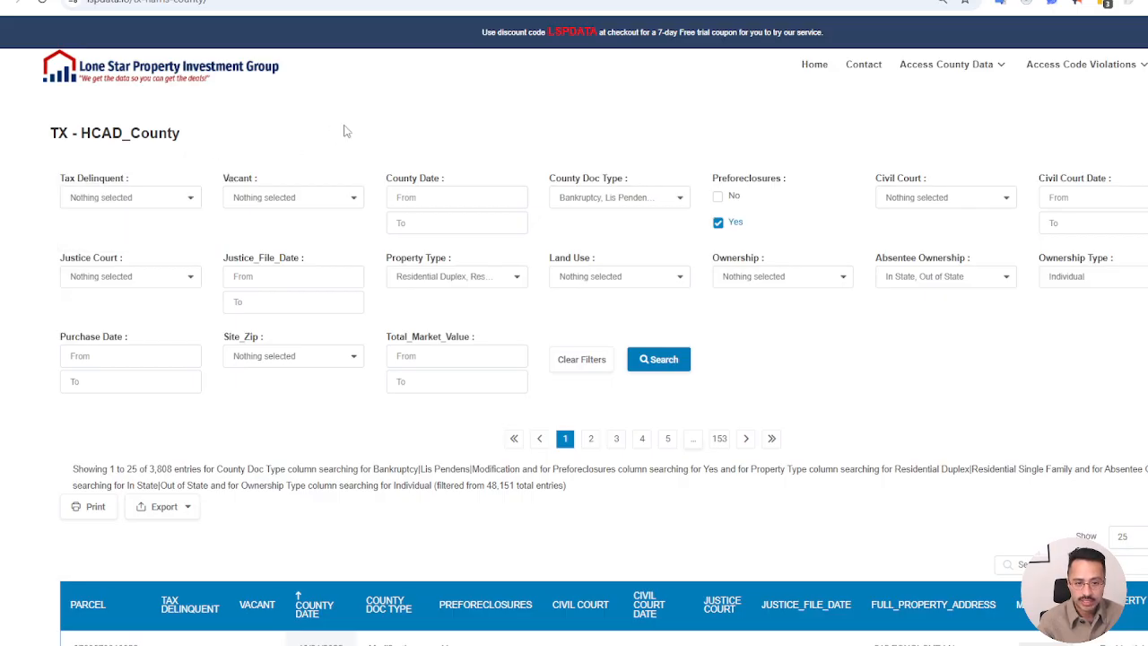
left_click(163, 283)
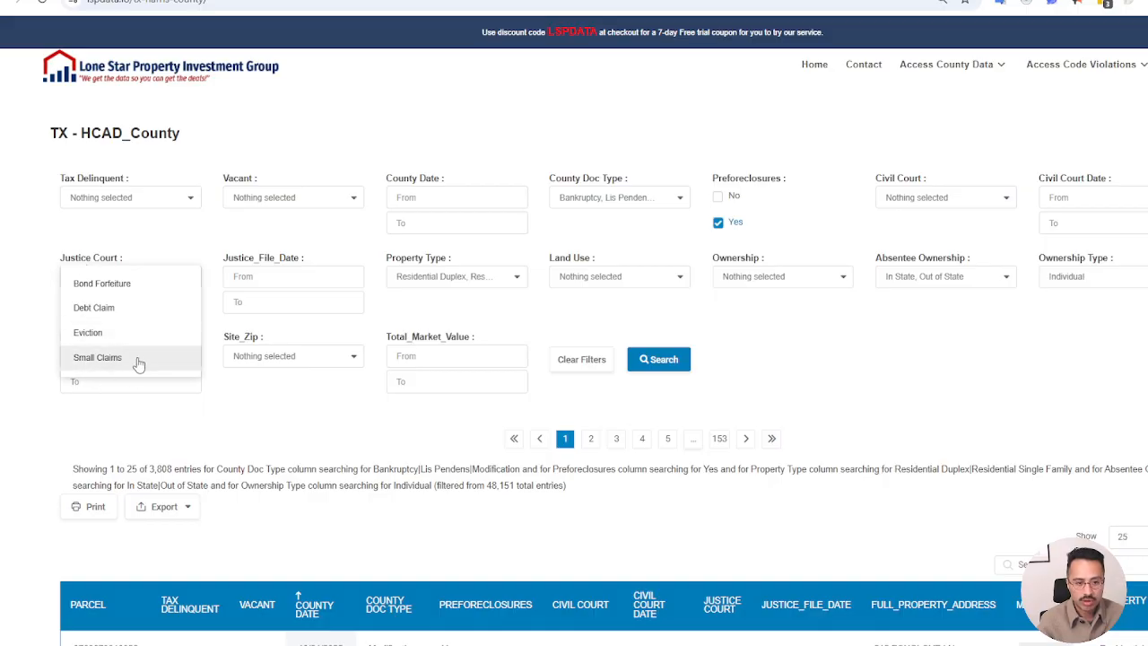
left_click(56, 234)
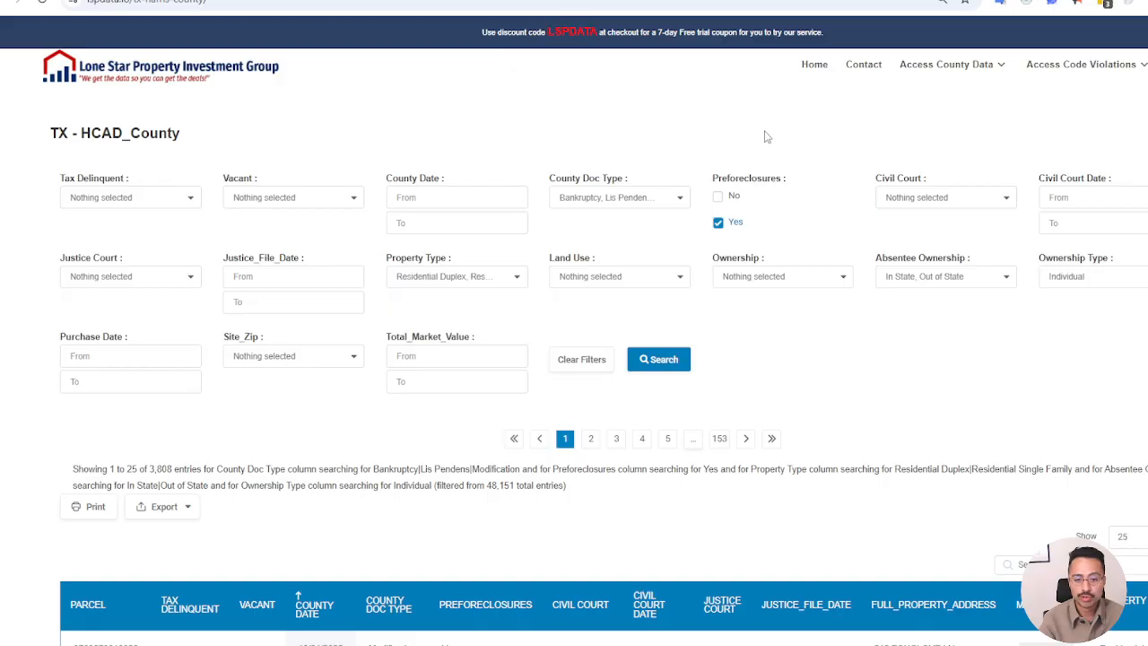
Look through the filtered property records and check which export formats are offered for the results
scroll(704, 185, "down", 2)
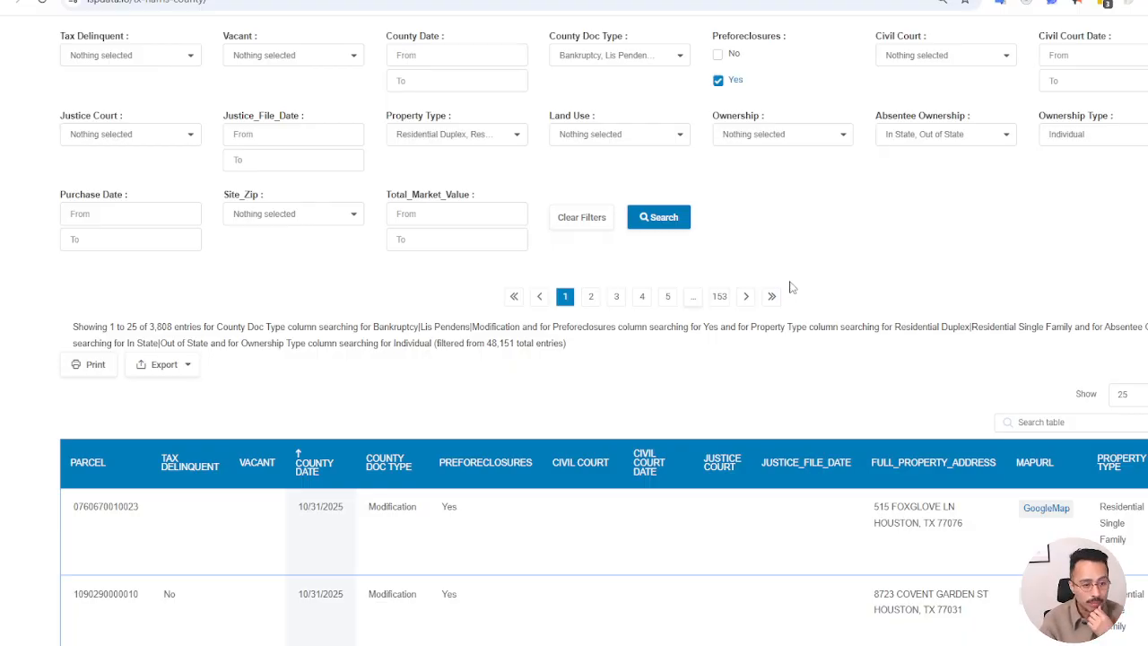
scroll(793, 325, "up", 3)
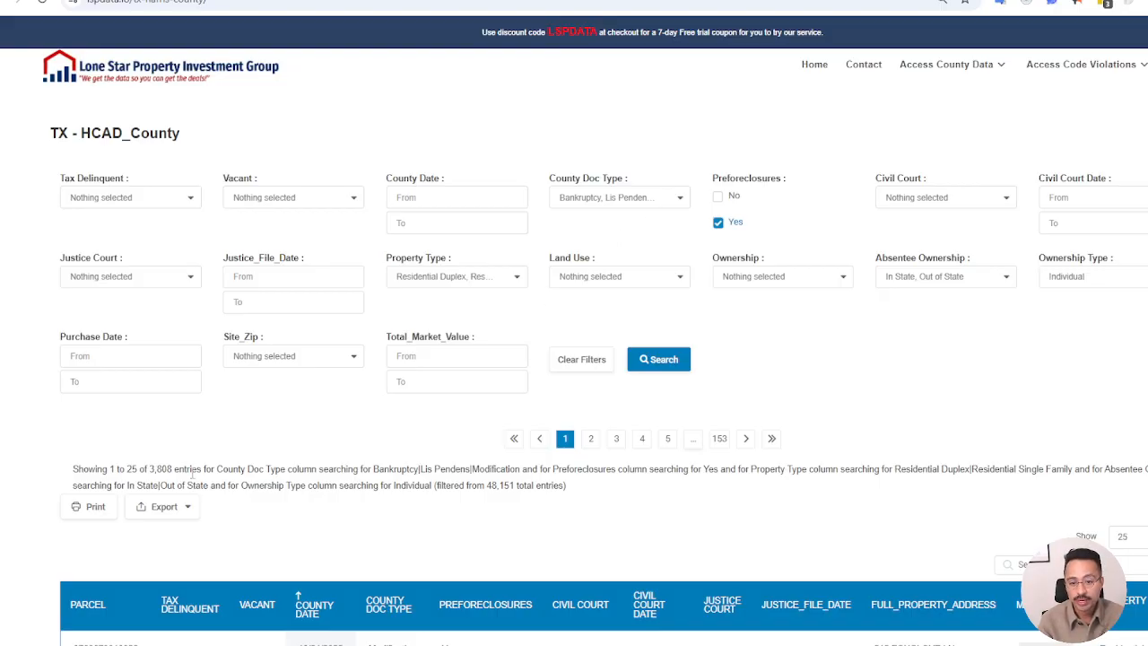
scroll(634, 325, "down", 5)
scroll(634, 326, "down", 15)
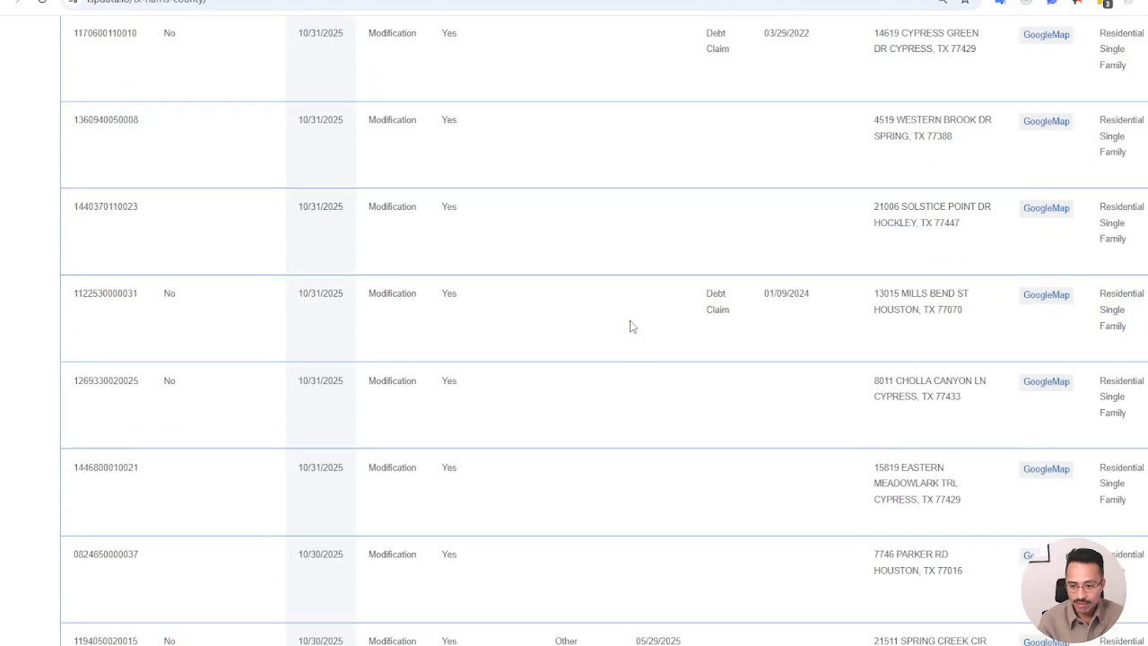
scroll(574, 547, "down", 2)
scroll(574, 556, "up", 15)
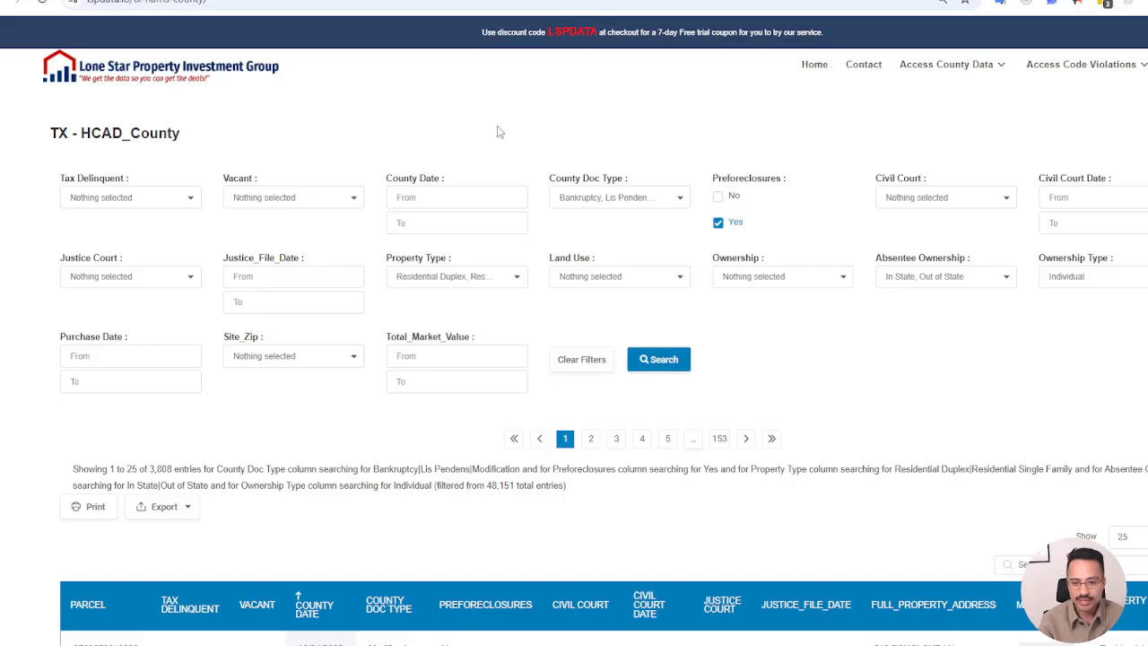
scroll(691, 379, "down", 1)
scroll(690, 378, "down", 1)
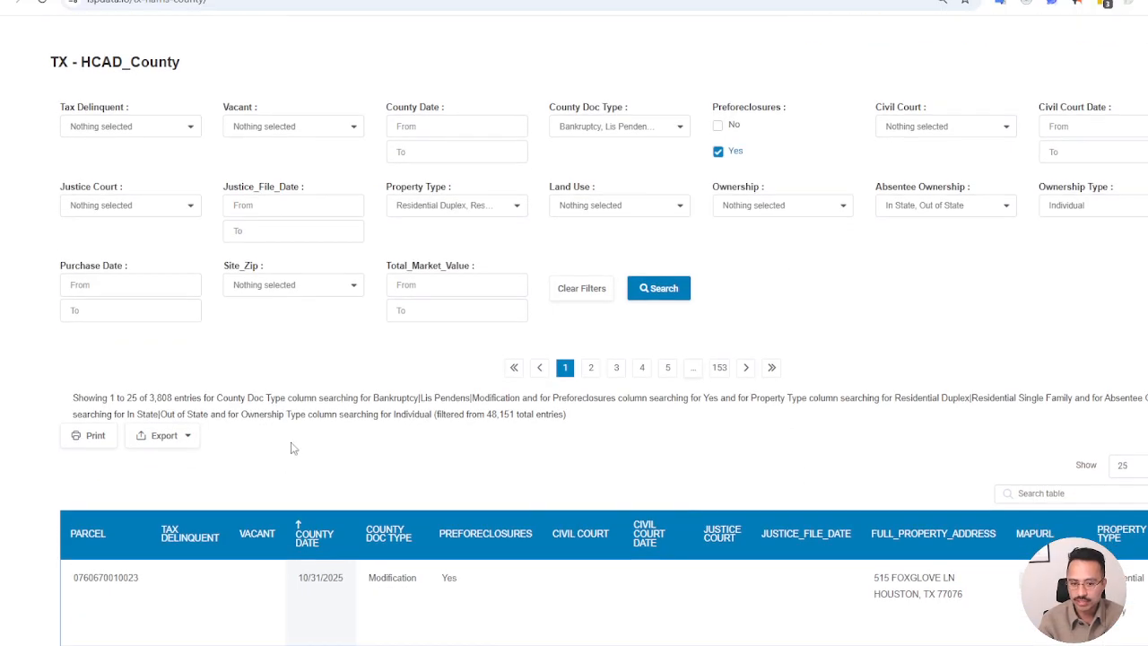
left_click(183, 436)
left_click(251, 473)
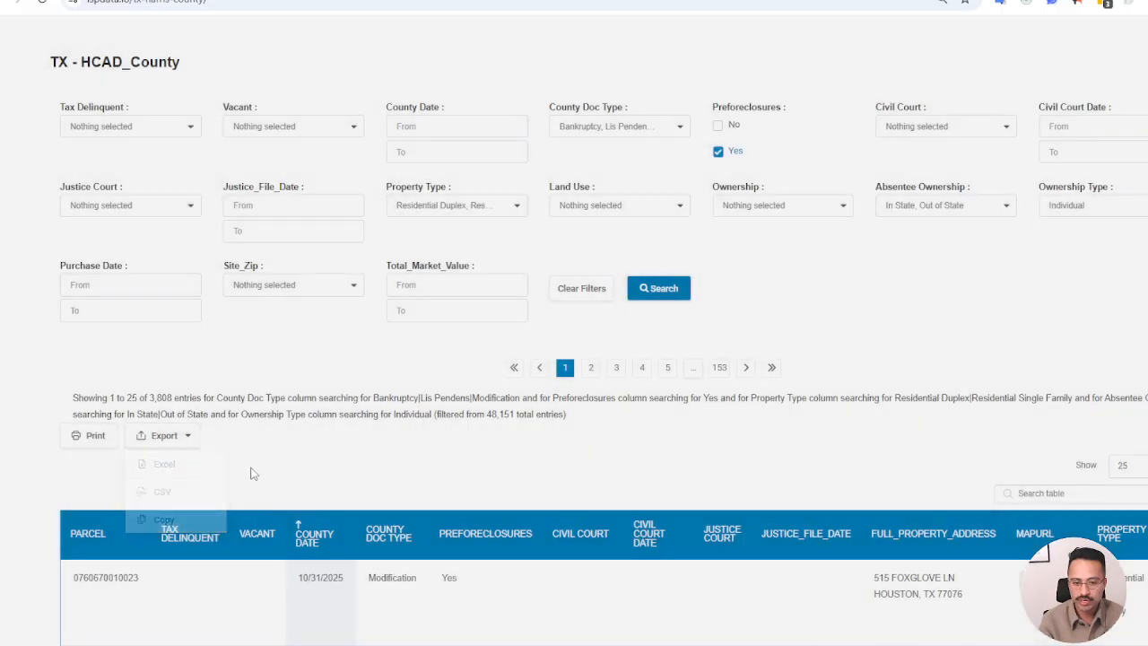
scroll(268, 386, "up", 1)
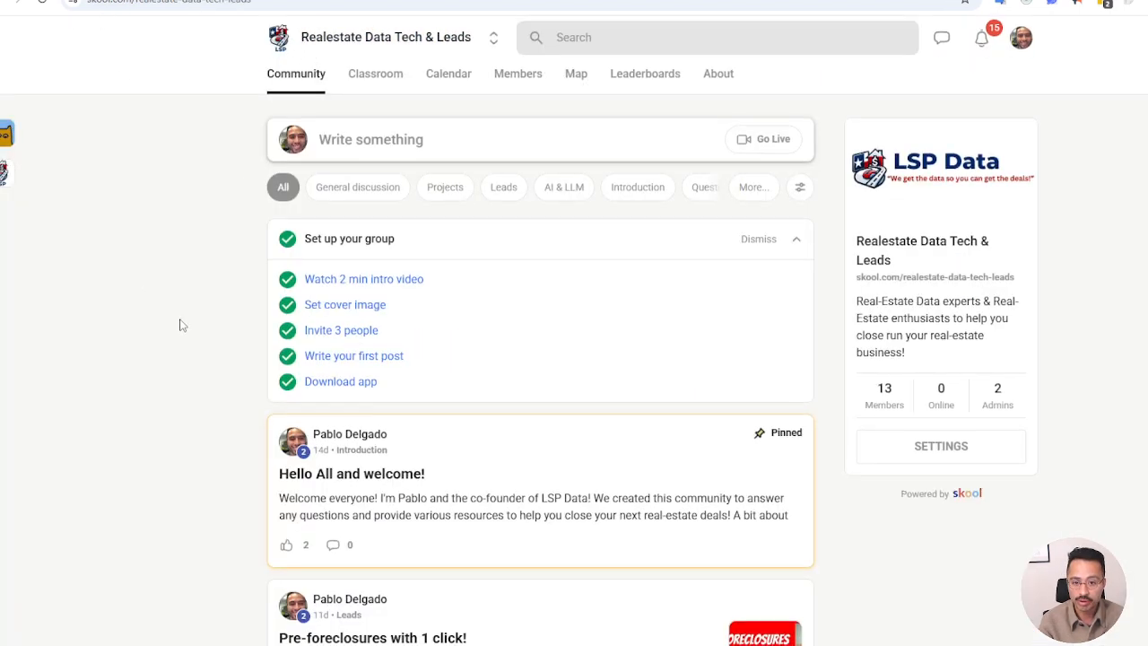
Browse the posts in the Realestate Data Tech & Leads community on Skool
scroll(389, 320, "down", 8)
scroll(278, 359, "up", 3)
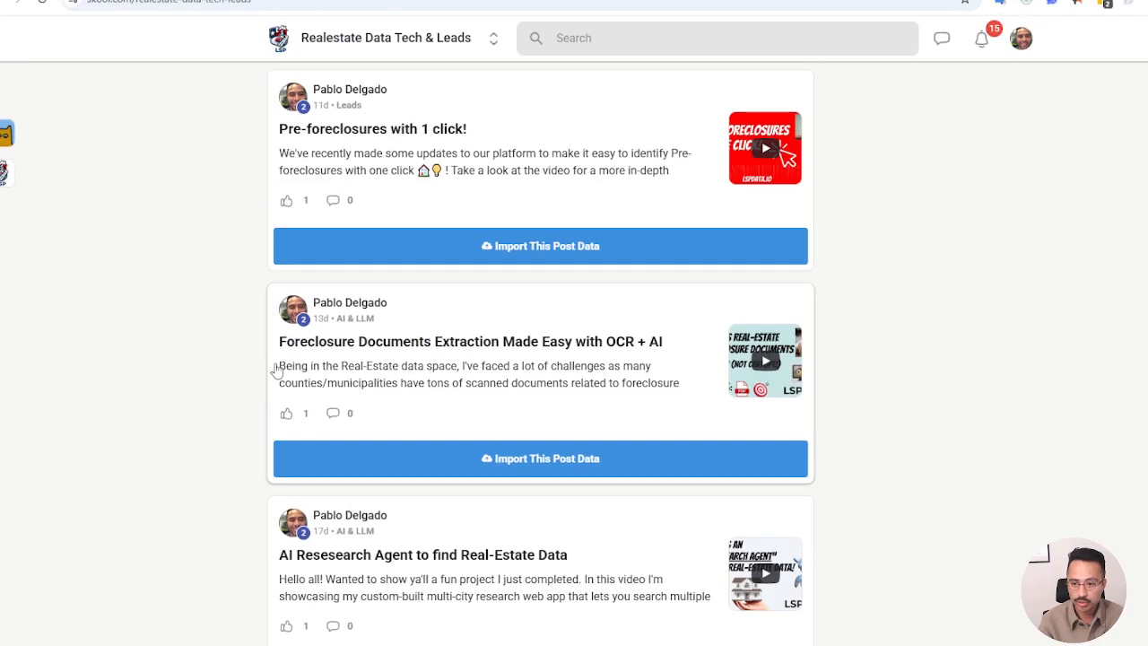
scroll(277, 366, "up", 6)
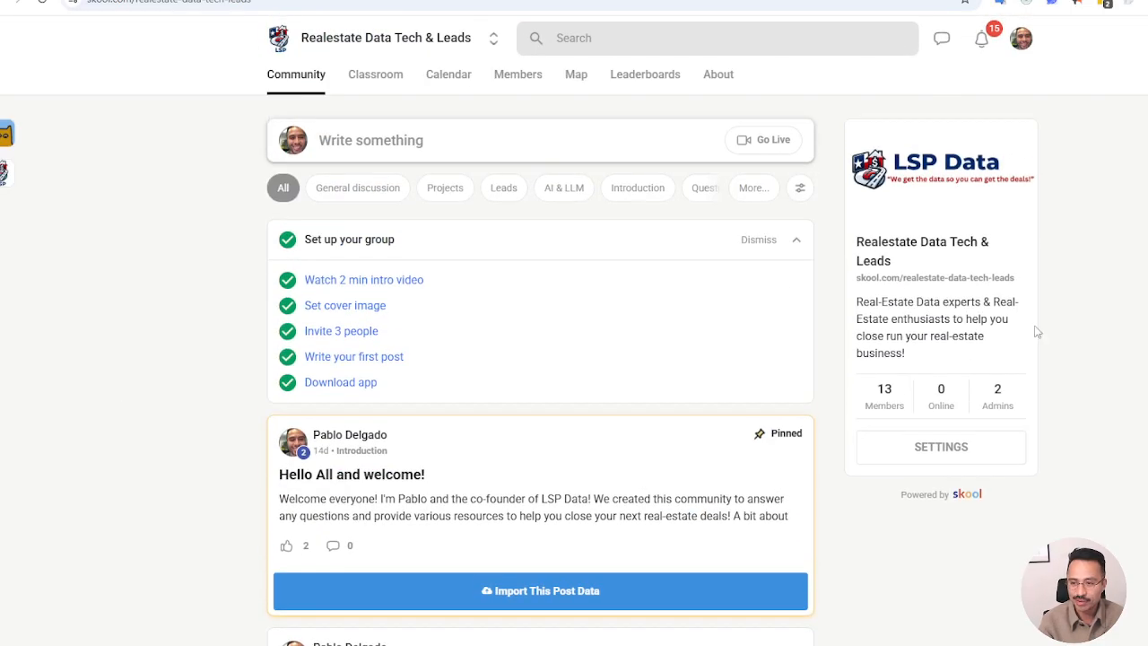
scroll(567, 319, "down", 3)
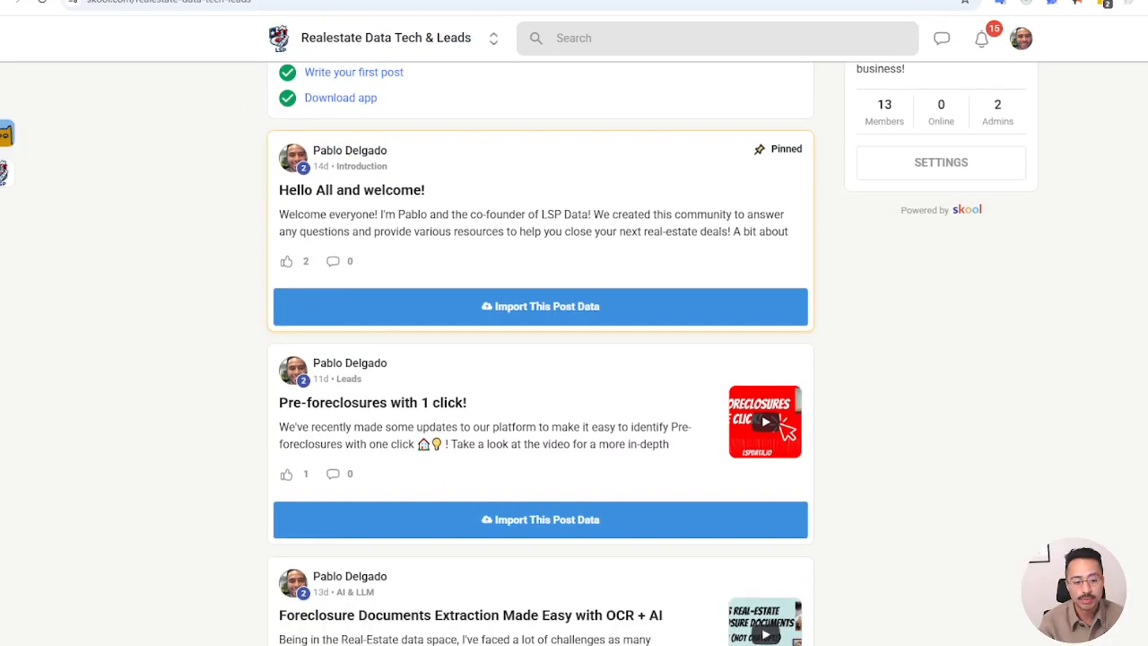
scroll(213, 256, "down", 3)
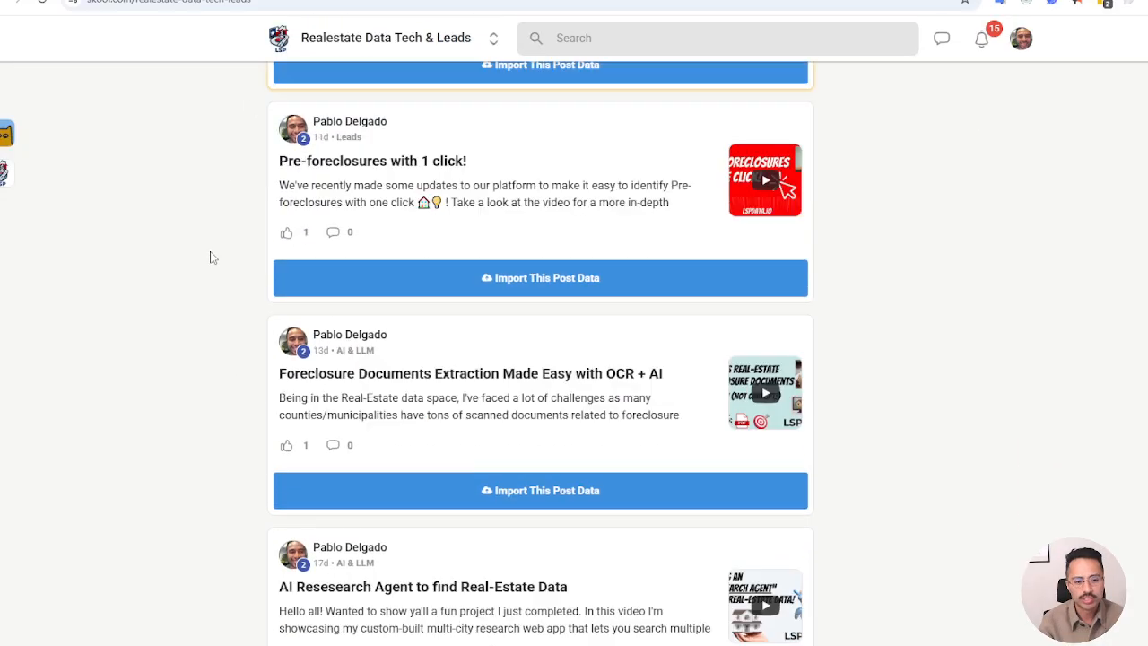
scroll(228, 275, "down", 3)
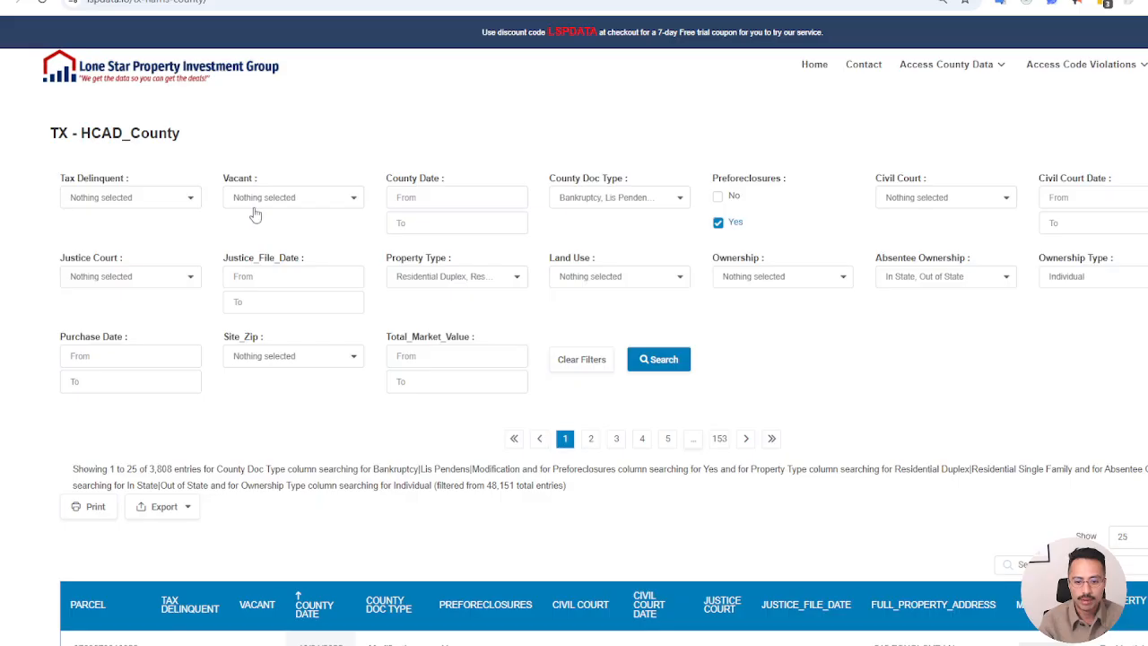
Skim the filtered Harris County records once more and return to the filter settings
scroll(431, 276, "down", 8)
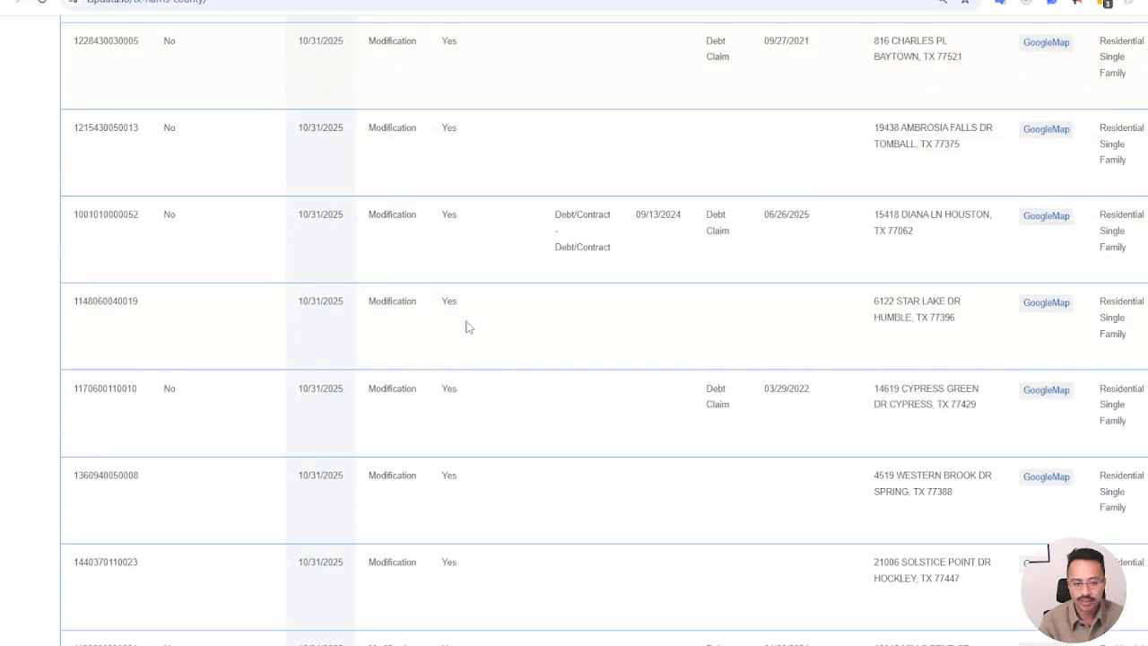
scroll(468, 325, "up", 3)
scroll(473, 328, "up", 5)
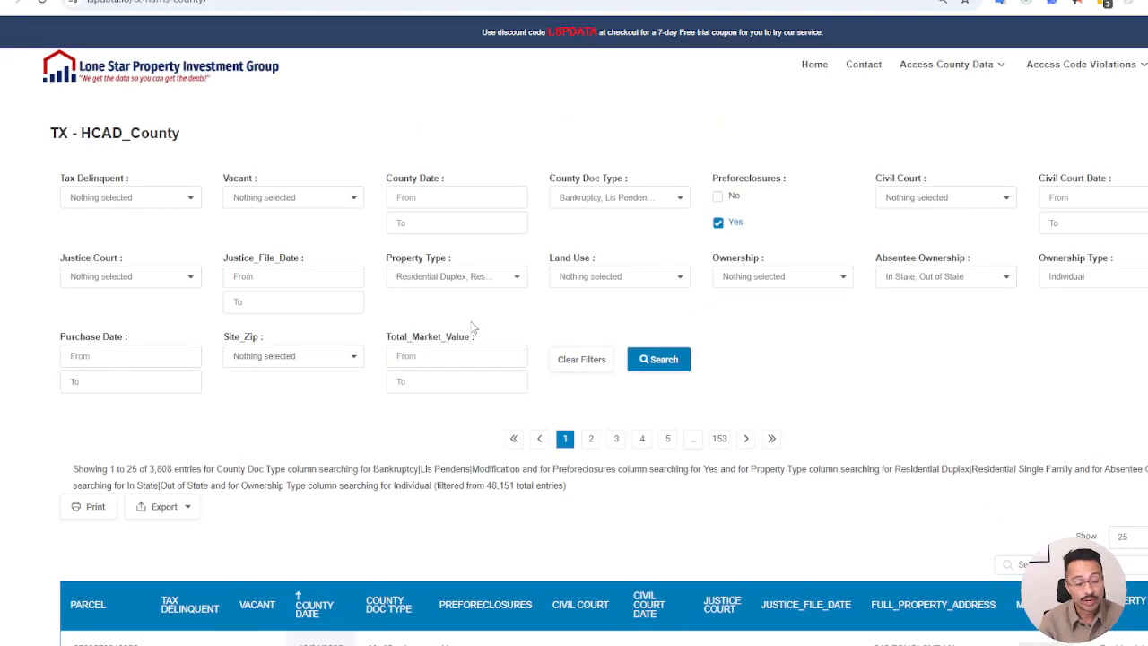